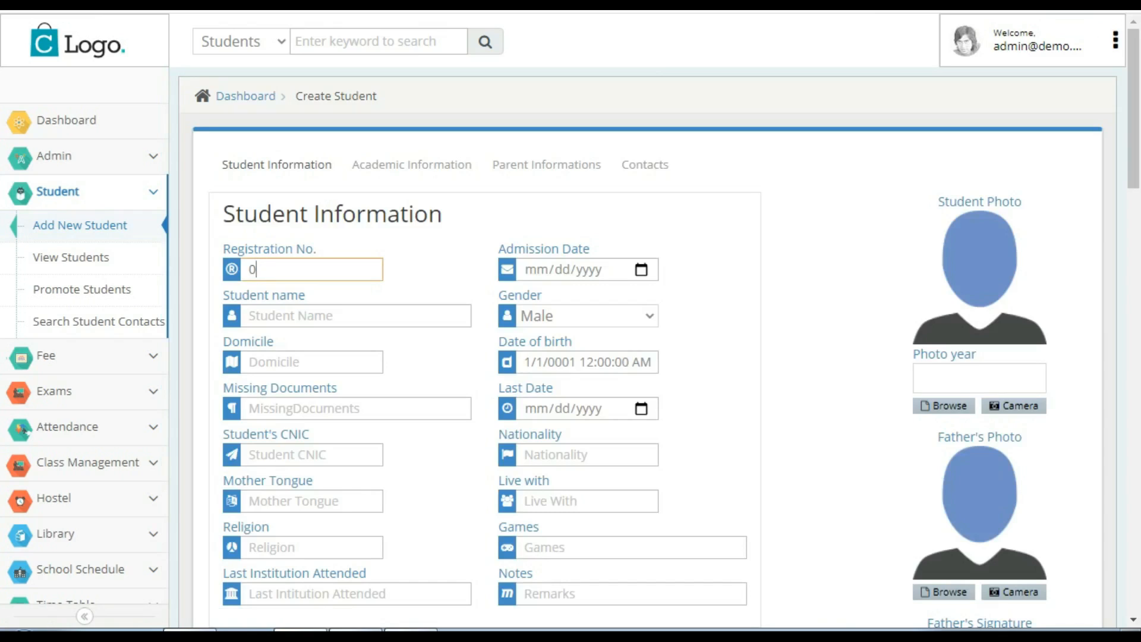
{"action": "type", "text": "3437"}
{"action": "key", "text": "BackSpace"}
{"action": "key", "text": "BackSpace"}
{"action": "key", "text": "BackSpace"}
{"action": "key", "text": "BackSpace"}
{"action": "key", "text": "BackSpace"}
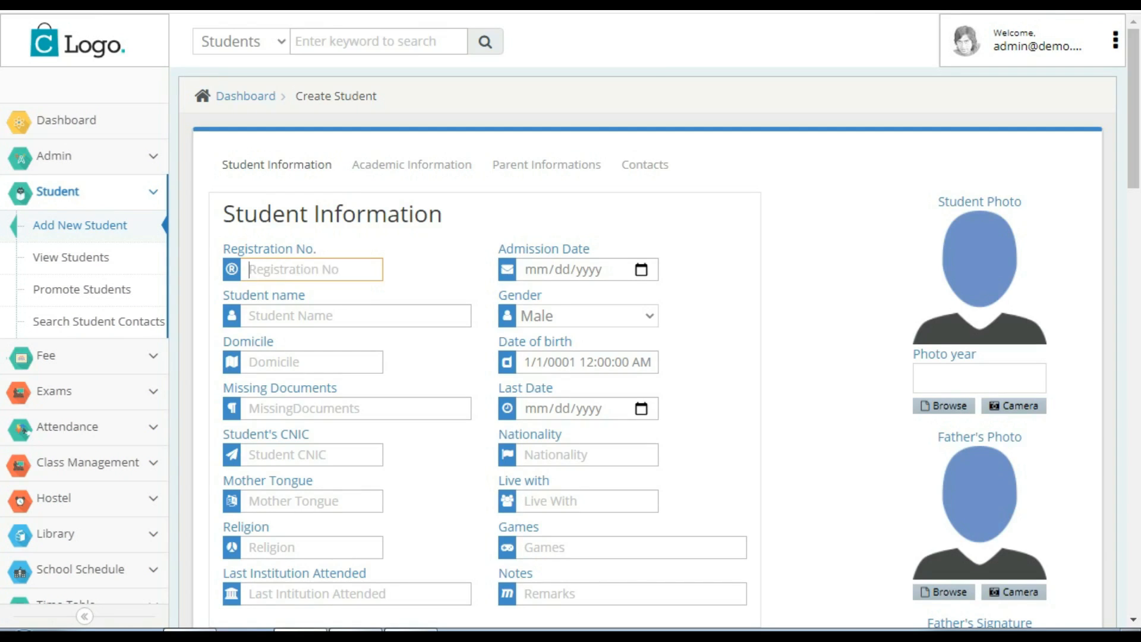
{"action": "left_click", "coordinate": [562, 270]}
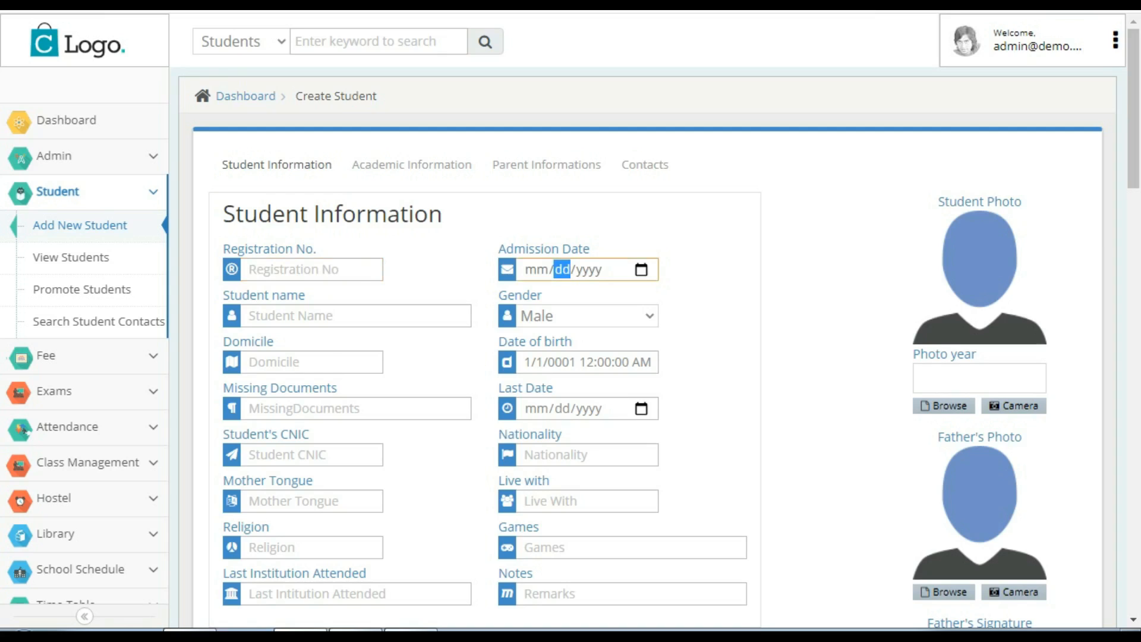
{"action": "left_click", "coordinate": [536, 269]}
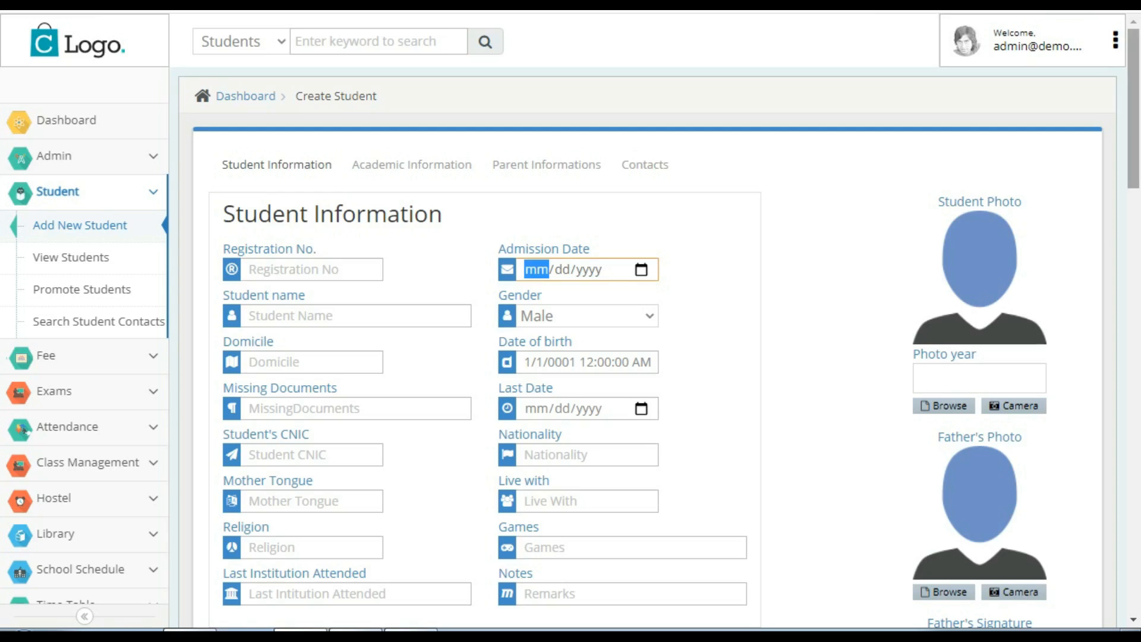
{"action": "scroll", "coordinate": [1134, 107], "scroll_direction": "down", "scroll_amount": 2}
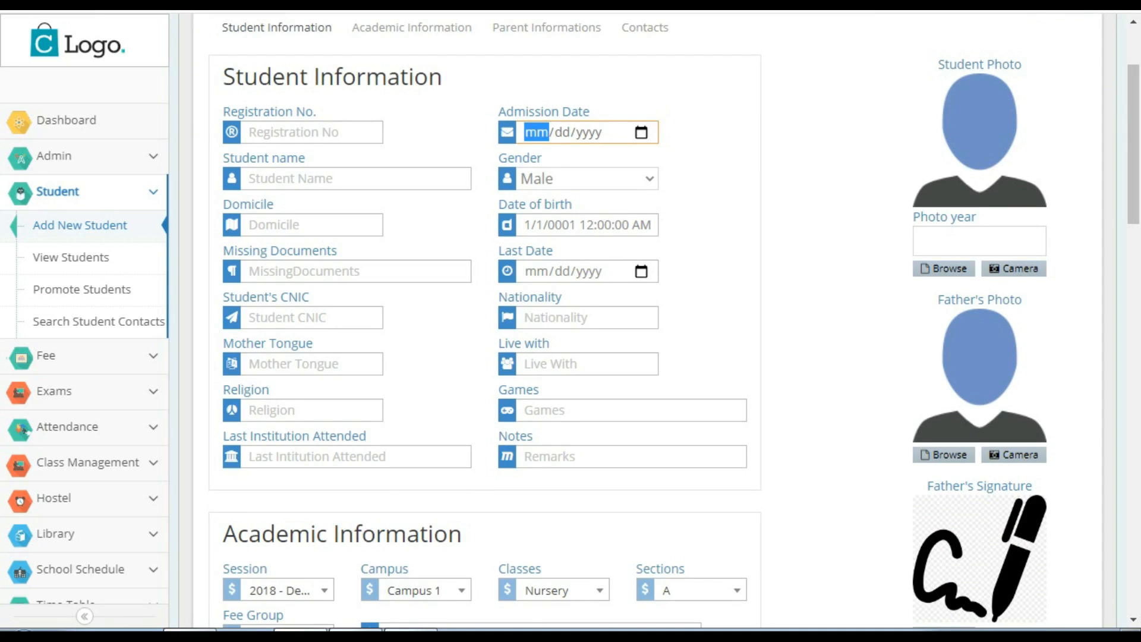
{"action": "left_click", "coordinate": [562, 271]}
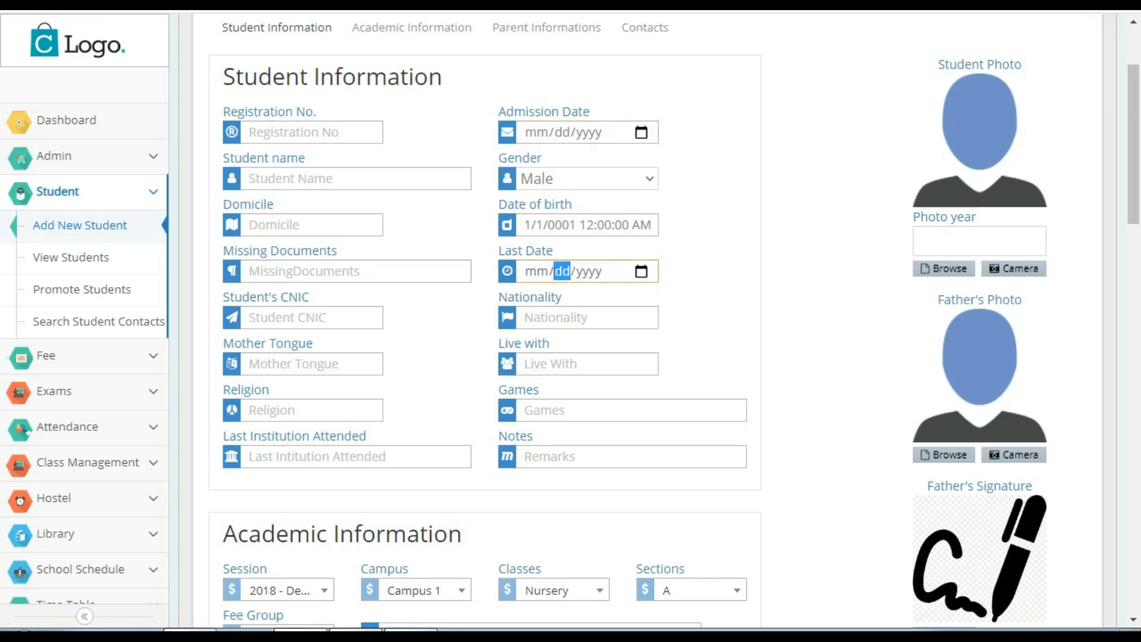
{"action": "left_click", "coordinate": [537, 272]}
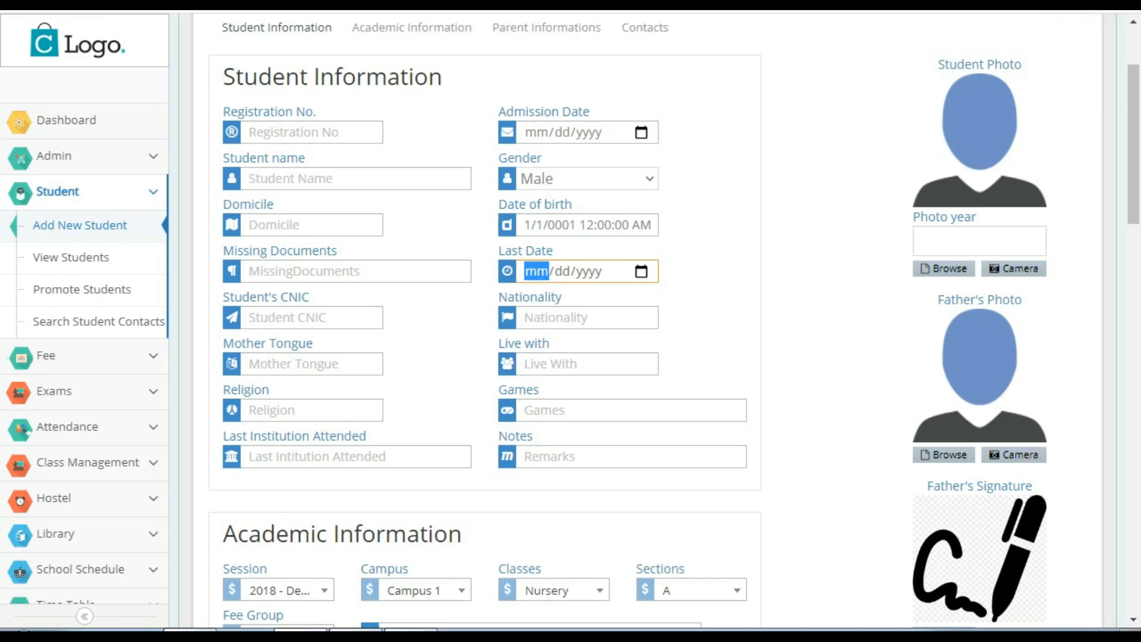
Fill in The Sun School as the last institution the student attended and leave the notes empty
{"action": "left_click", "coordinate": [356, 456]}
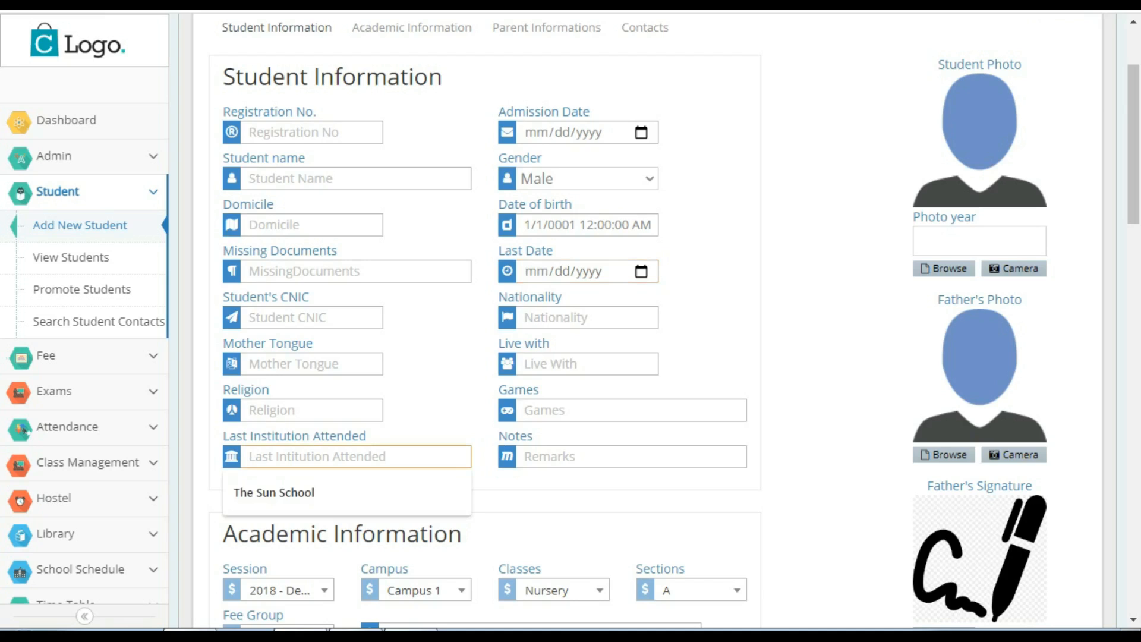
{"action": "key", "text": "Return"}
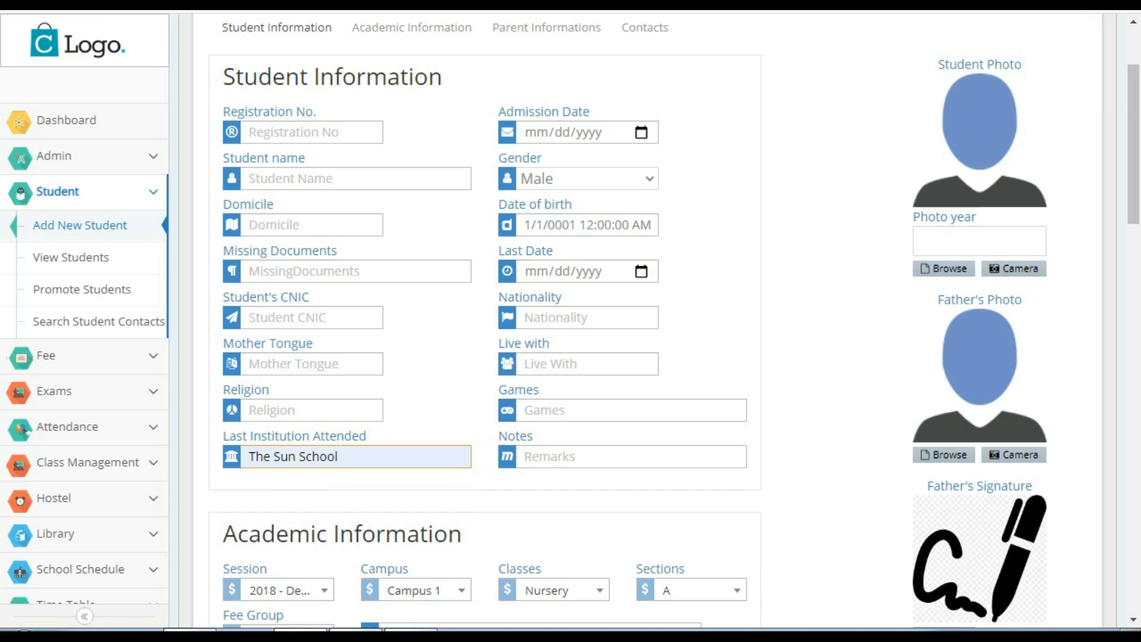
{"action": "left_click", "coordinate": [631, 457]}
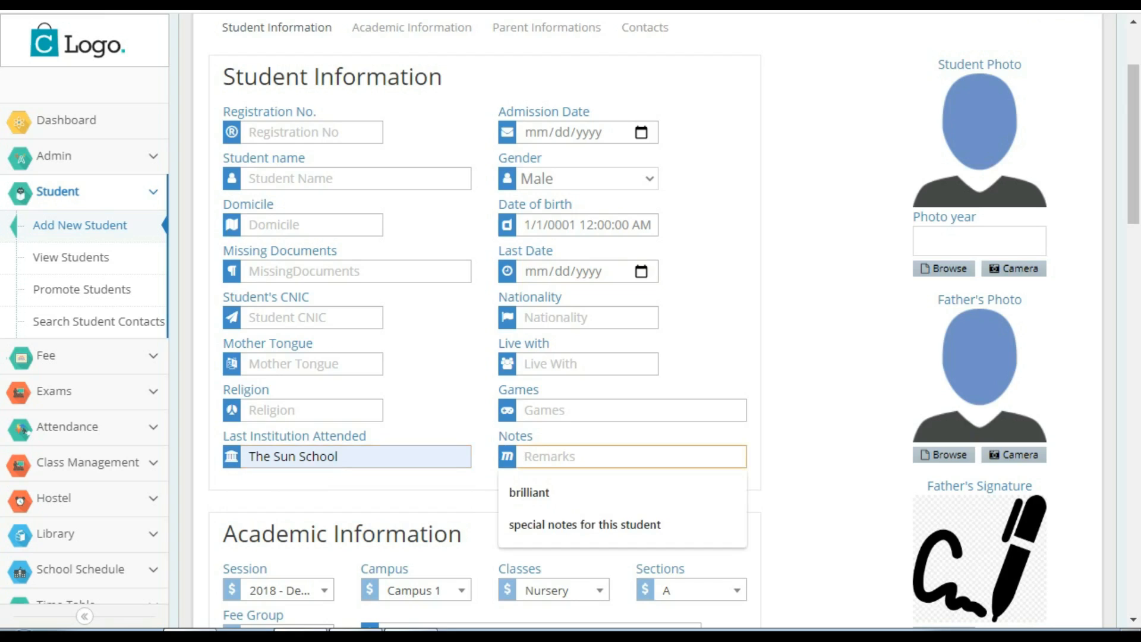
{"action": "key", "text": "Tab"}
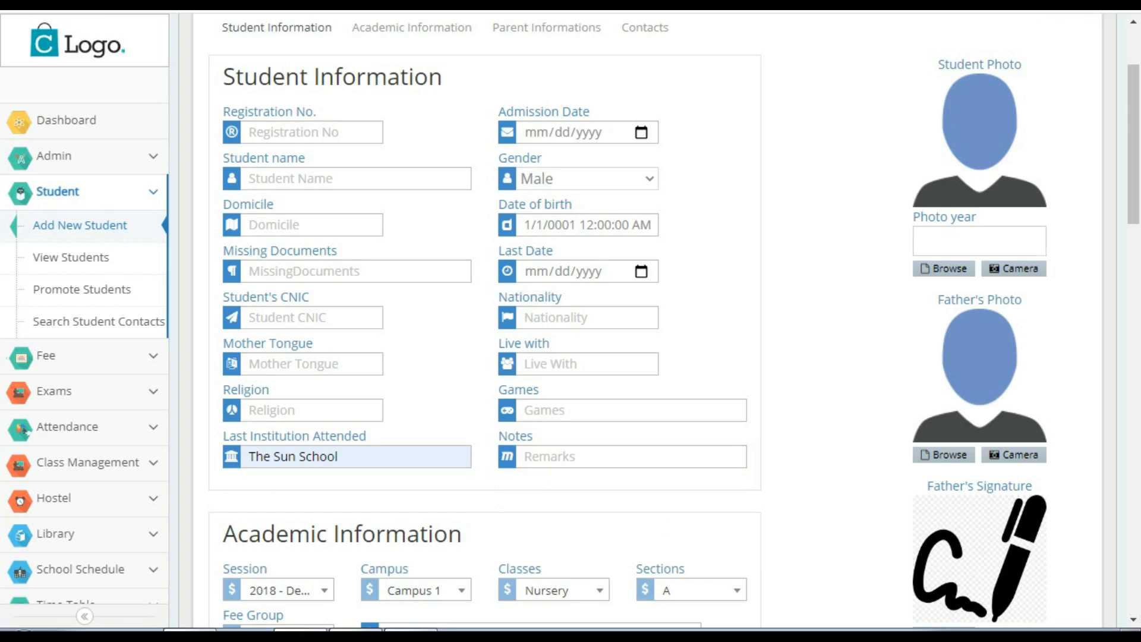
{"action": "left_click", "coordinate": [979, 241]}
Select the 2021 session in the academic information and keep Campus 1 as the campus
{"action": "scroll", "coordinate": [570, 321], "scroll_direction": "down", "scroll_amount": 2}
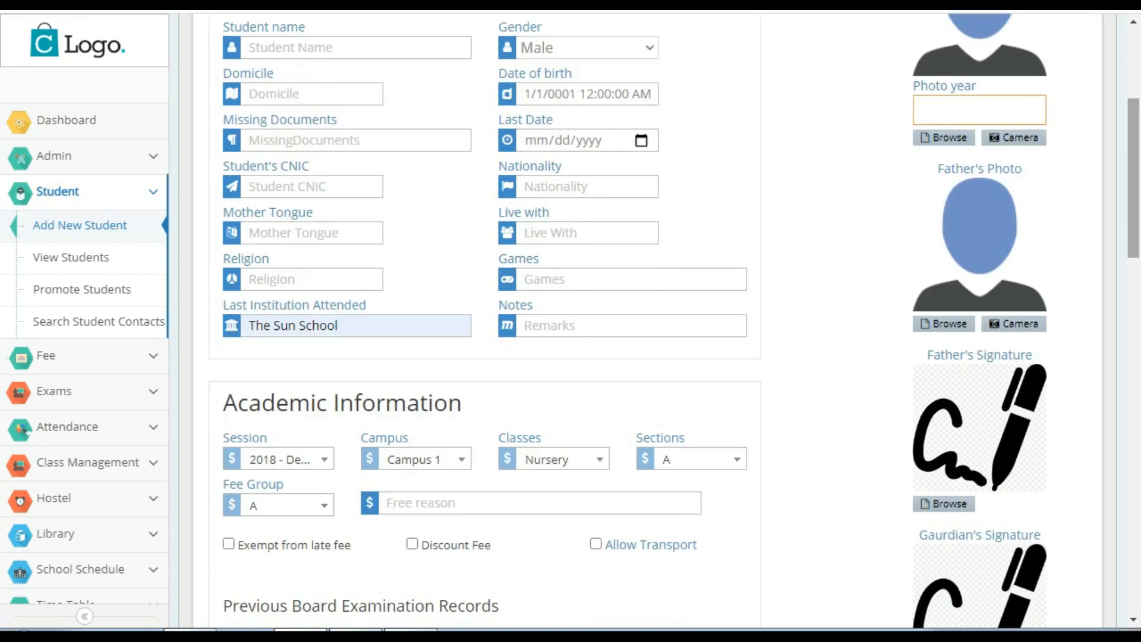
{"action": "scroll", "coordinate": [571, 321], "scroll_direction": "down", "scroll_amount": 2}
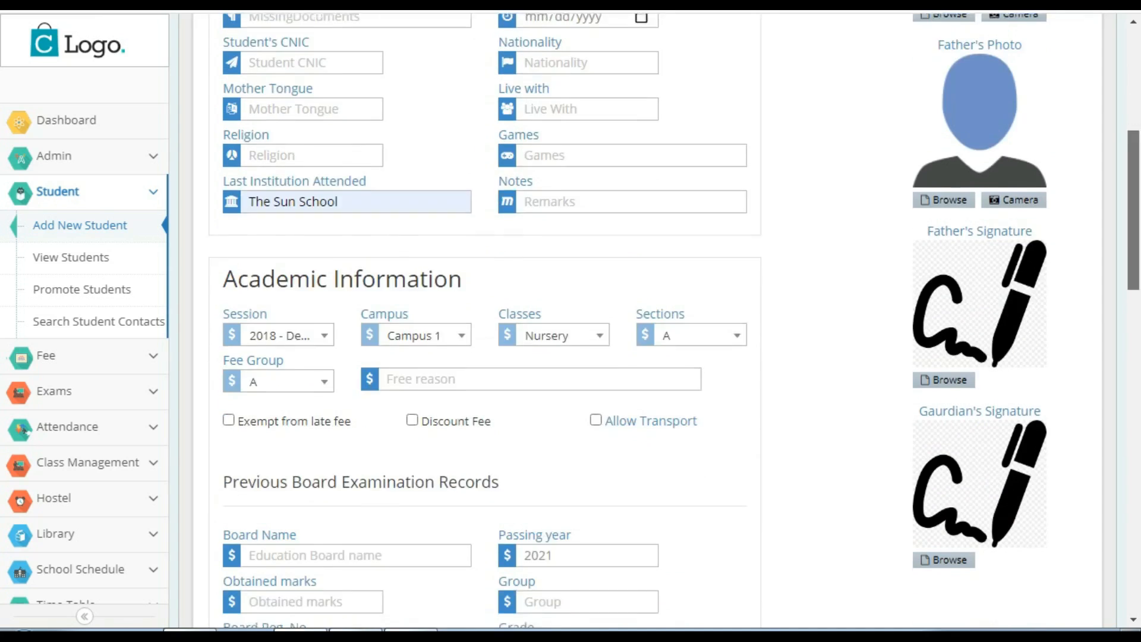
{"action": "scroll", "coordinate": [571, 321], "scroll_direction": "down", "scroll_amount": 1}
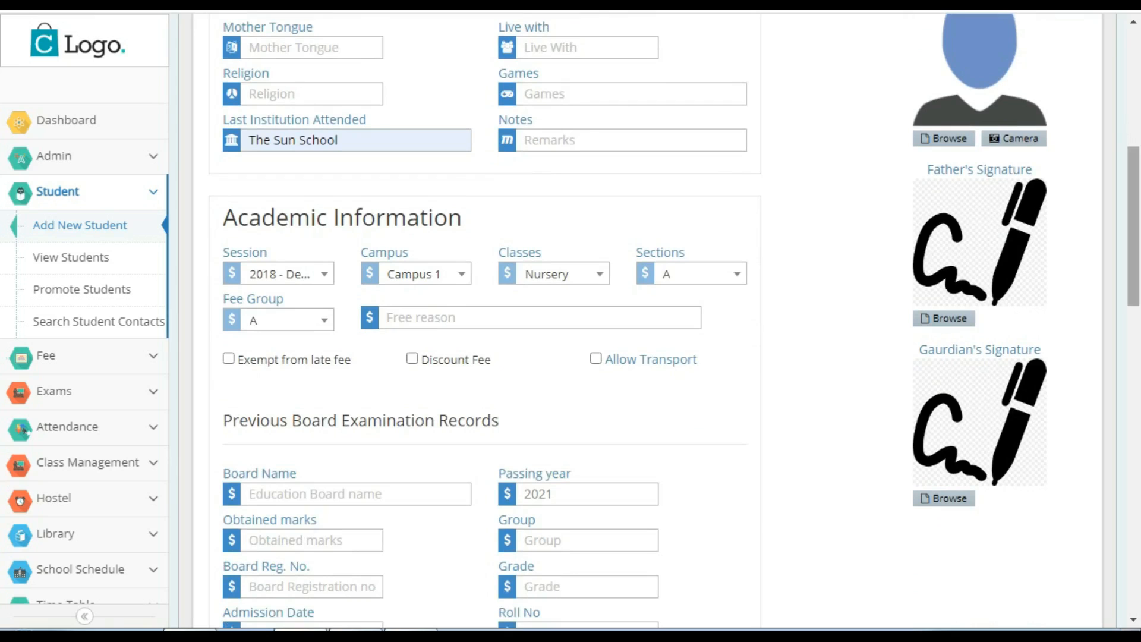
{"action": "scroll", "coordinate": [570, 320], "scroll_direction": "down", "scroll_amount": 3}
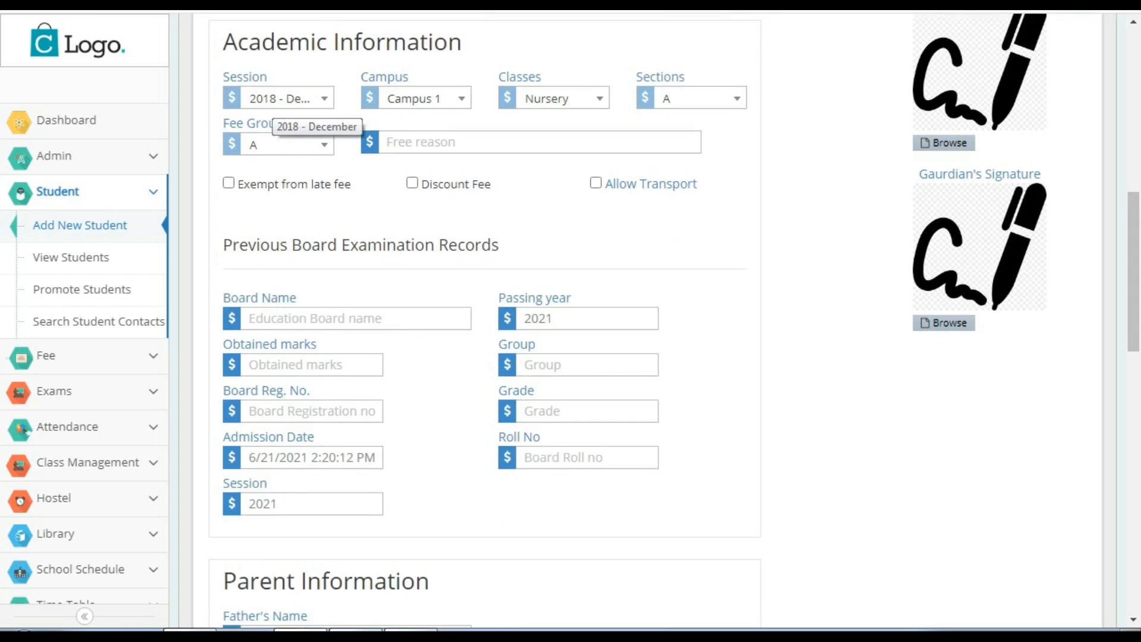
{"action": "left_click", "coordinate": [279, 98]}
{"action": "left_click", "coordinate": [261, 223]}
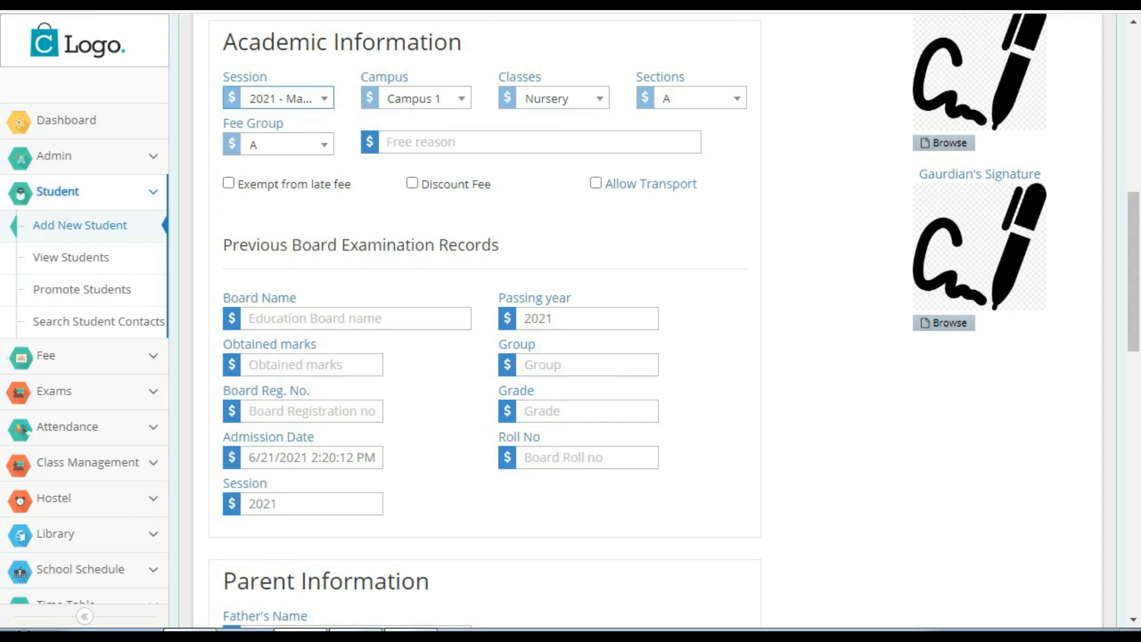
{"action": "left_click", "coordinate": [416, 98]}
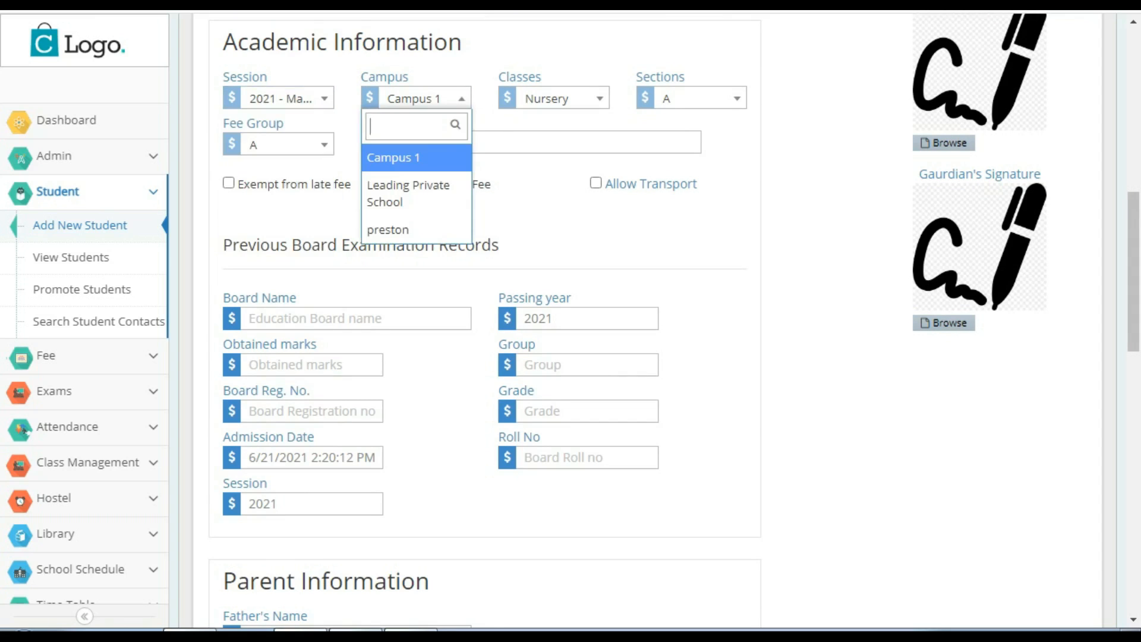
{"action": "left_click", "coordinate": [415, 98]}
Assign the student to class Two, section A, with fee group D
{"action": "left_click", "coordinate": [554, 98]}
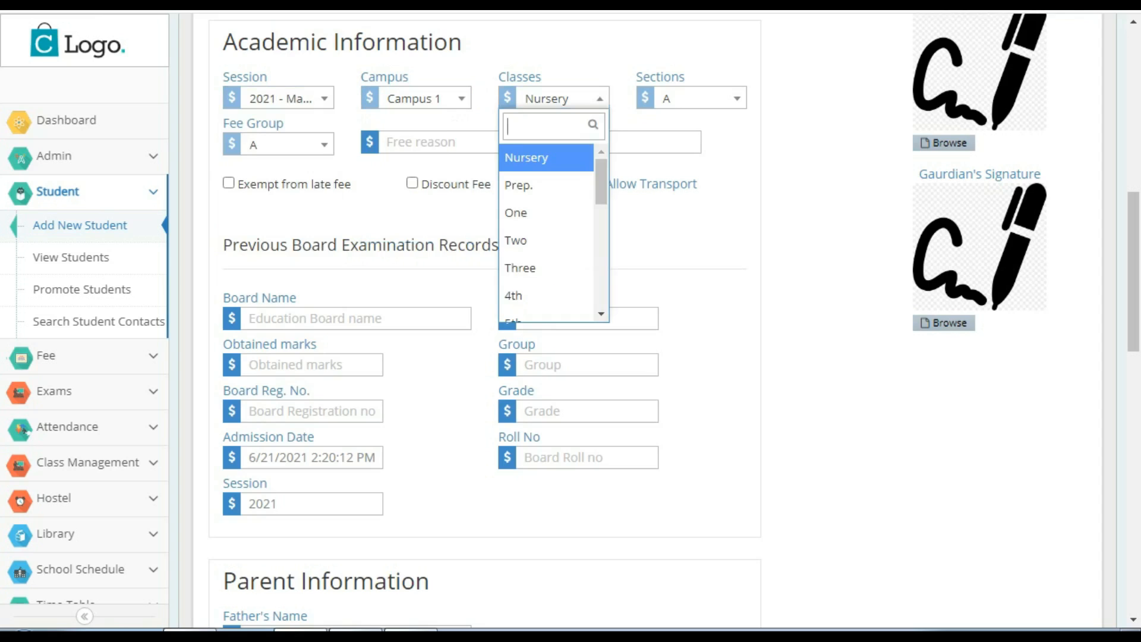
{"action": "left_click", "coordinate": [541, 240]}
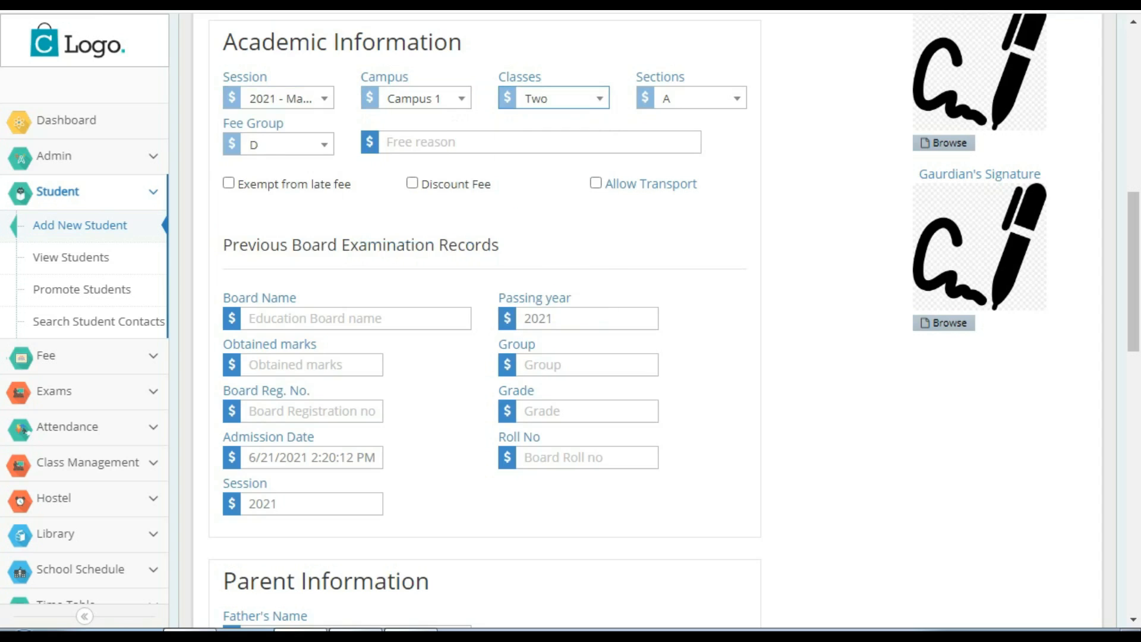
{"action": "left_click", "coordinate": [691, 98]}
{"action": "left_click", "coordinate": [691, 157]}
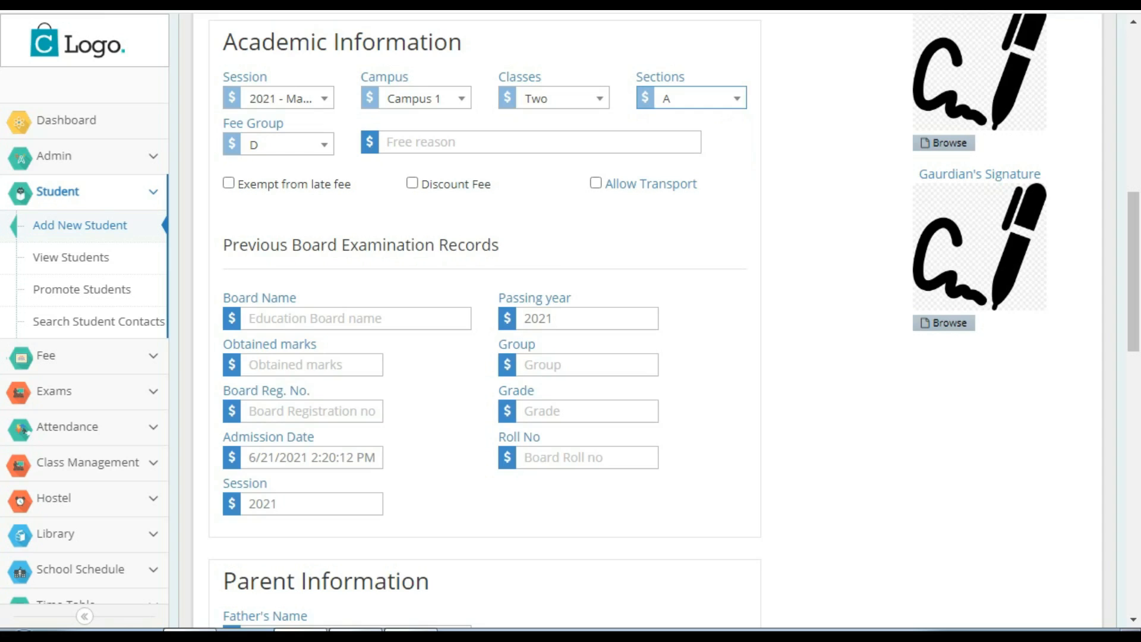
{"action": "left_click", "coordinate": [279, 144]}
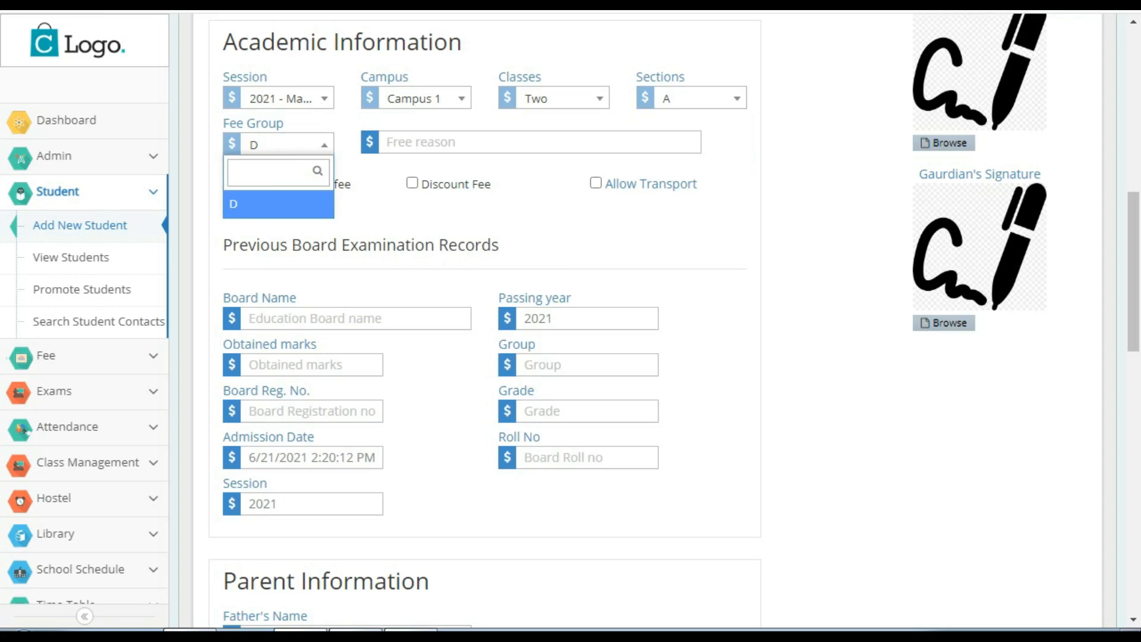
{"action": "left_click", "coordinate": [279, 204]}
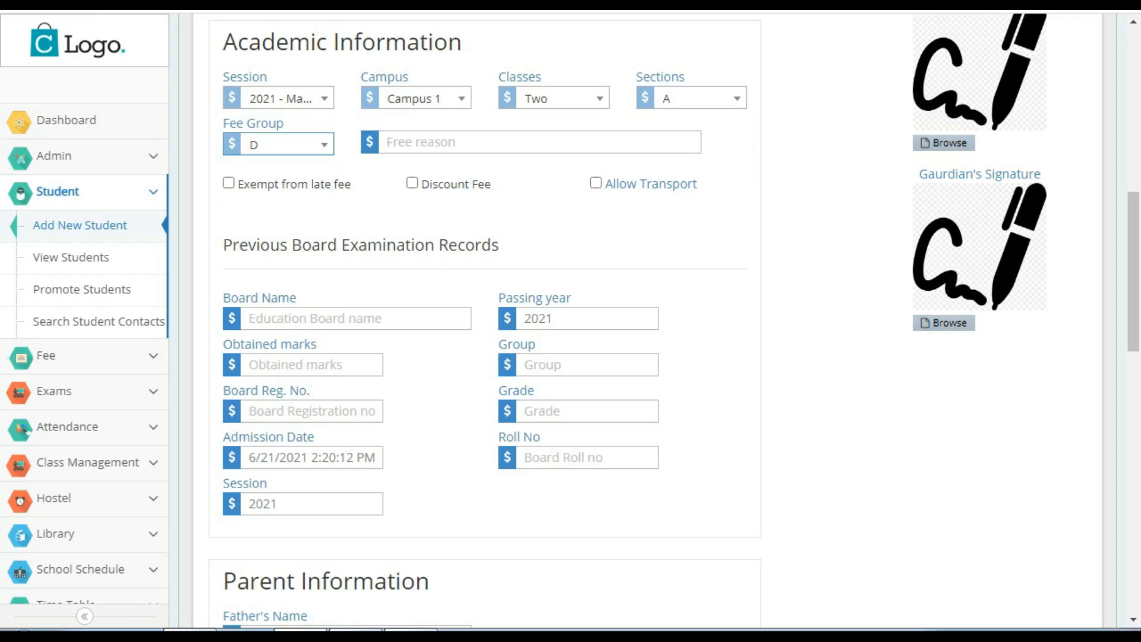
{"action": "left_click", "coordinate": [553, 98]}
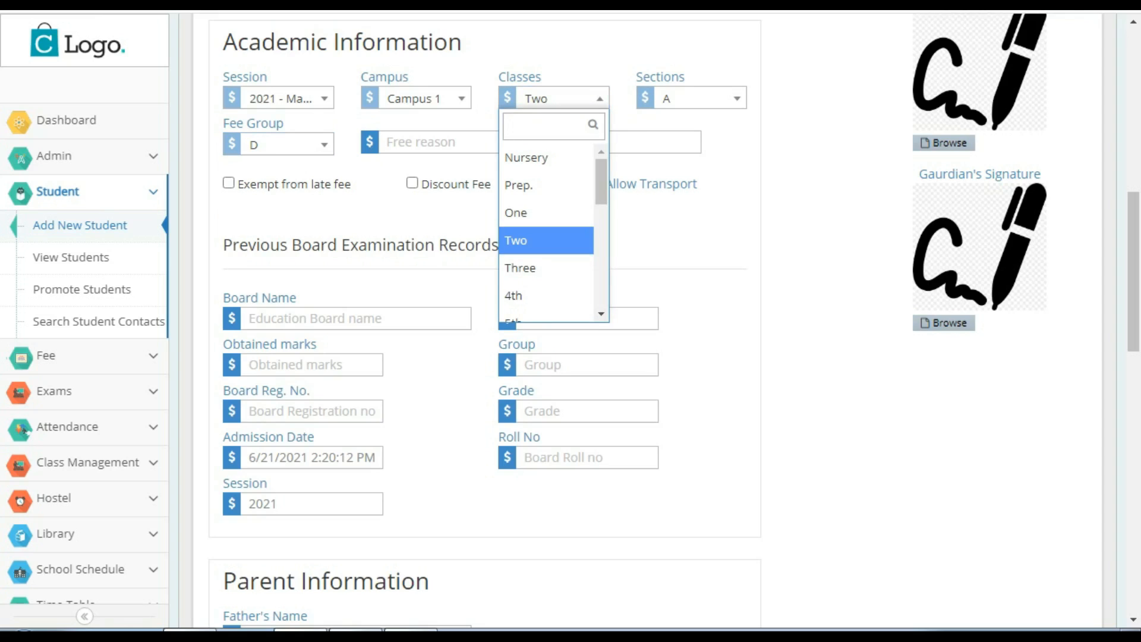
{"action": "left_click", "coordinate": [279, 144]}
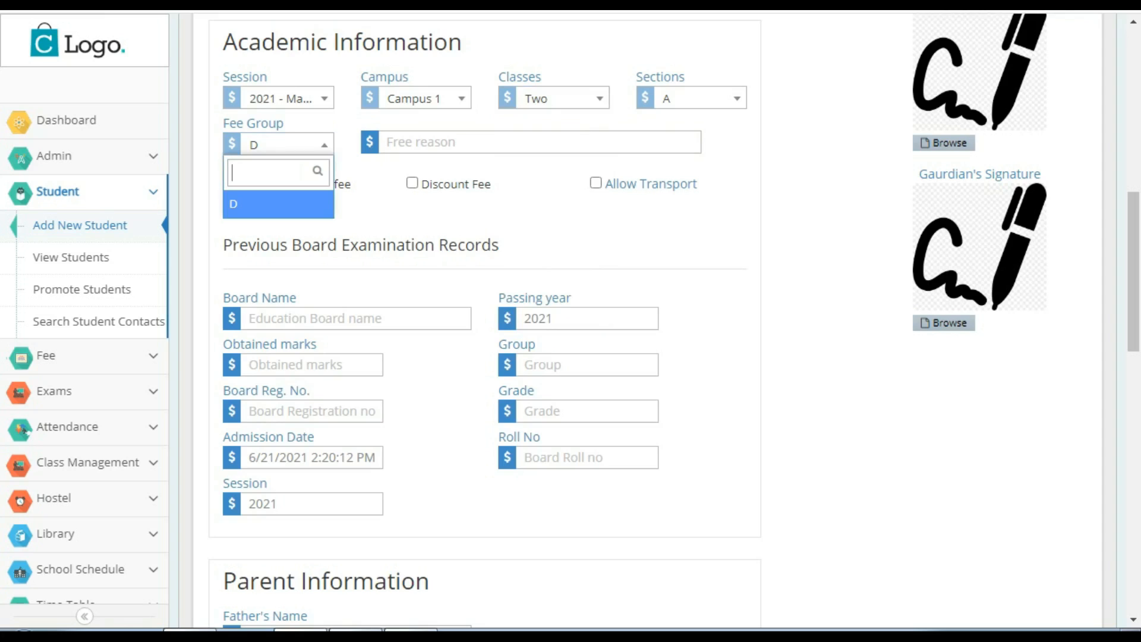
{"action": "key", "text": "Tab"}
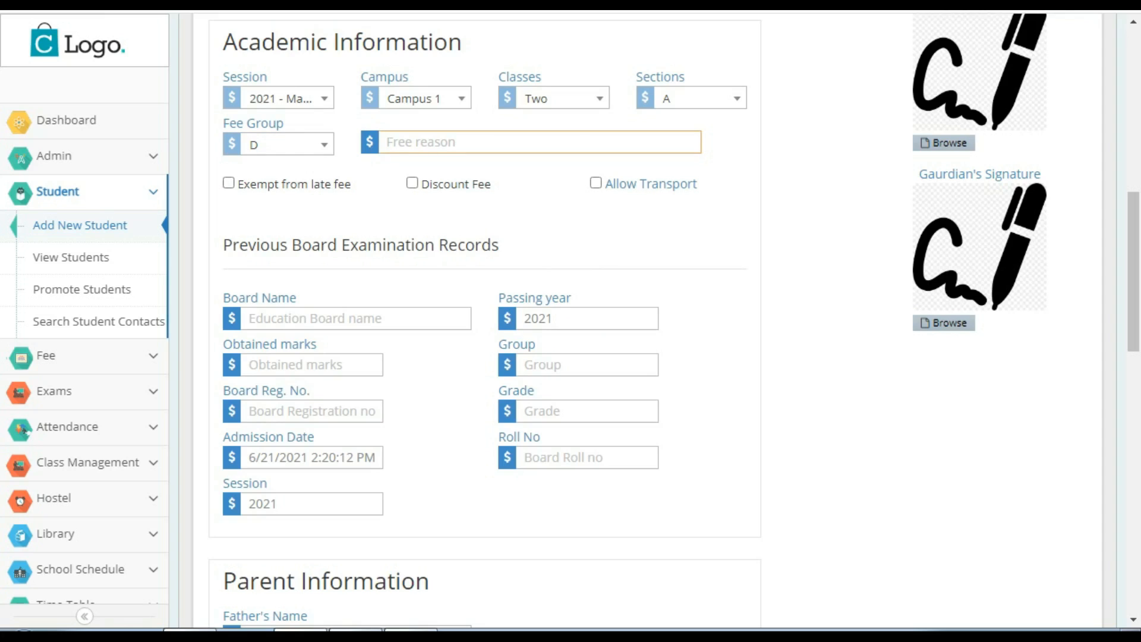
Exempt the student from the late fee and enable the fee discount
{"action": "left_click", "coordinate": [228, 183]}
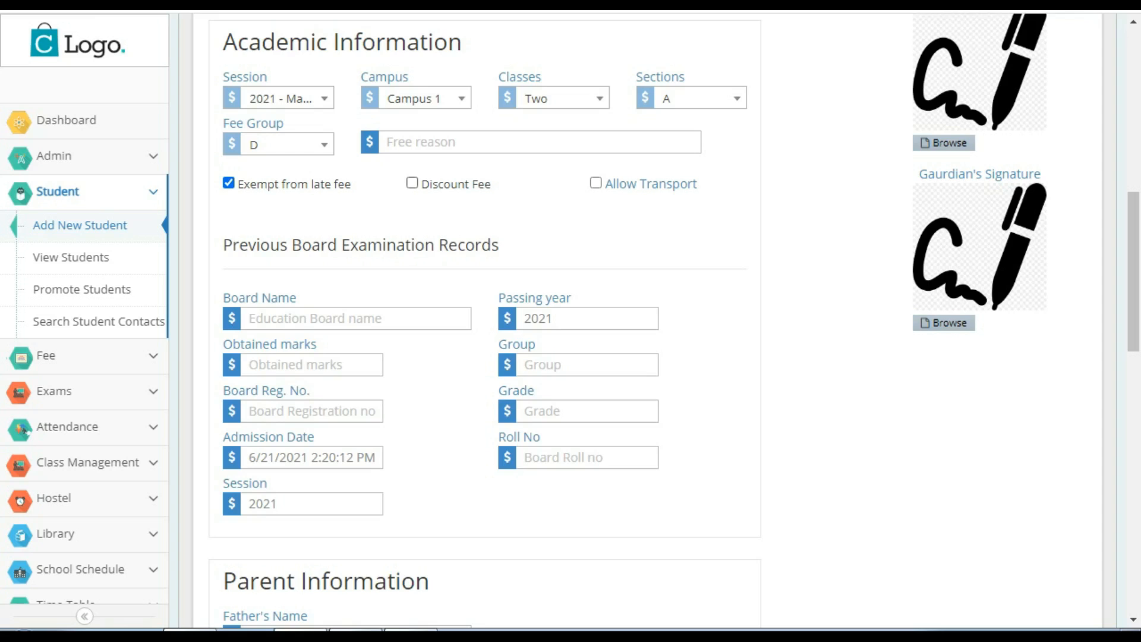
{"action": "left_click", "coordinate": [413, 183]}
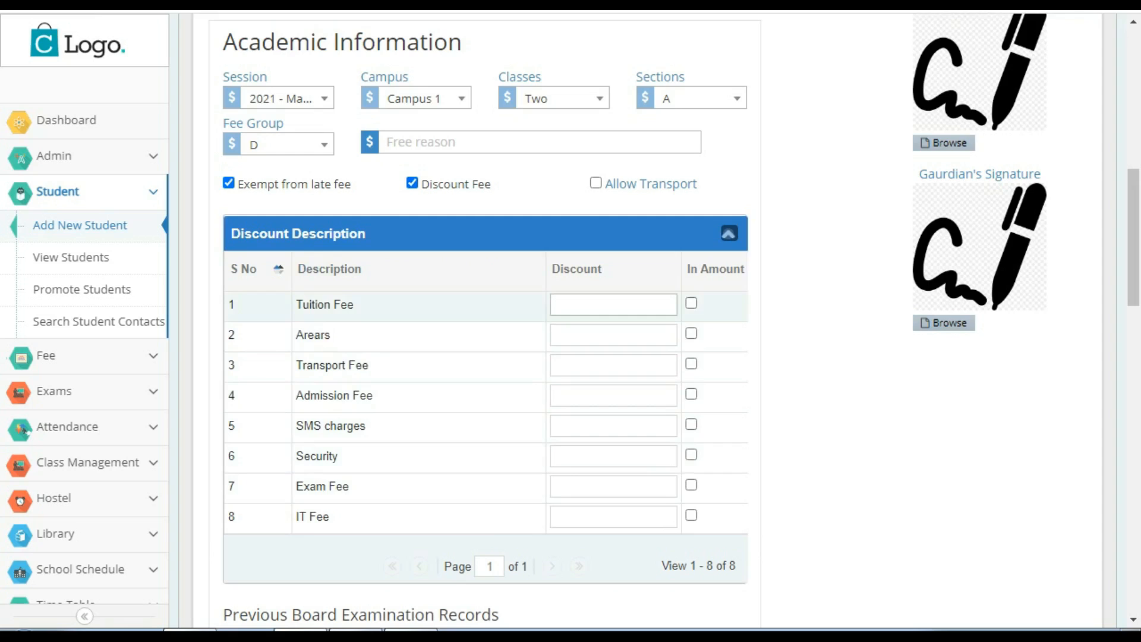
Try a discount of 100 on the Tuition Fee, marked as an amount
{"action": "left_click", "coordinate": [614, 304]}
{"action": "type", "text": "100"}
{"action": "left_click", "coordinate": [691, 303]}
{"action": "left_click", "coordinate": [596, 304]}
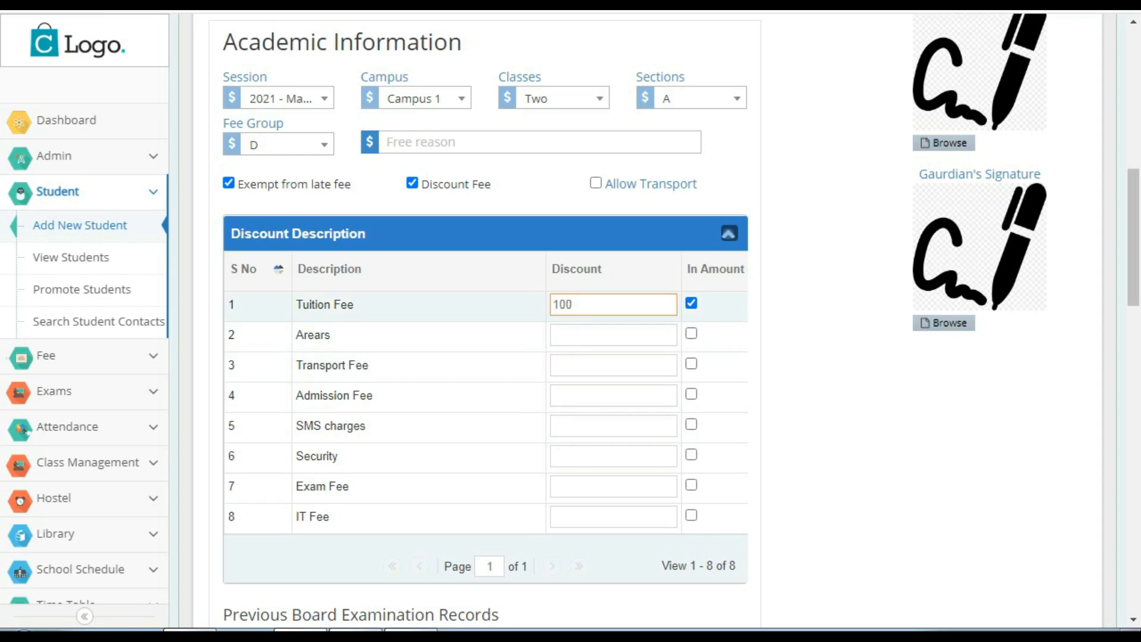
{"action": "left_click", "coordinate": [691, 303]}
Set the Tuition Fee discount to 500 and mark it as an amount
{"action": "left_click", "coordinate": [613, 304]}
{"action": "key", "text": "BackSpace"}
{"action": "key", "text": "BackSpace"}
{"action": "key", "text": "BackSpace"}
{"action": "type", "text": "500"}
{"action": "left_click", "coordinate": [691, 303]}
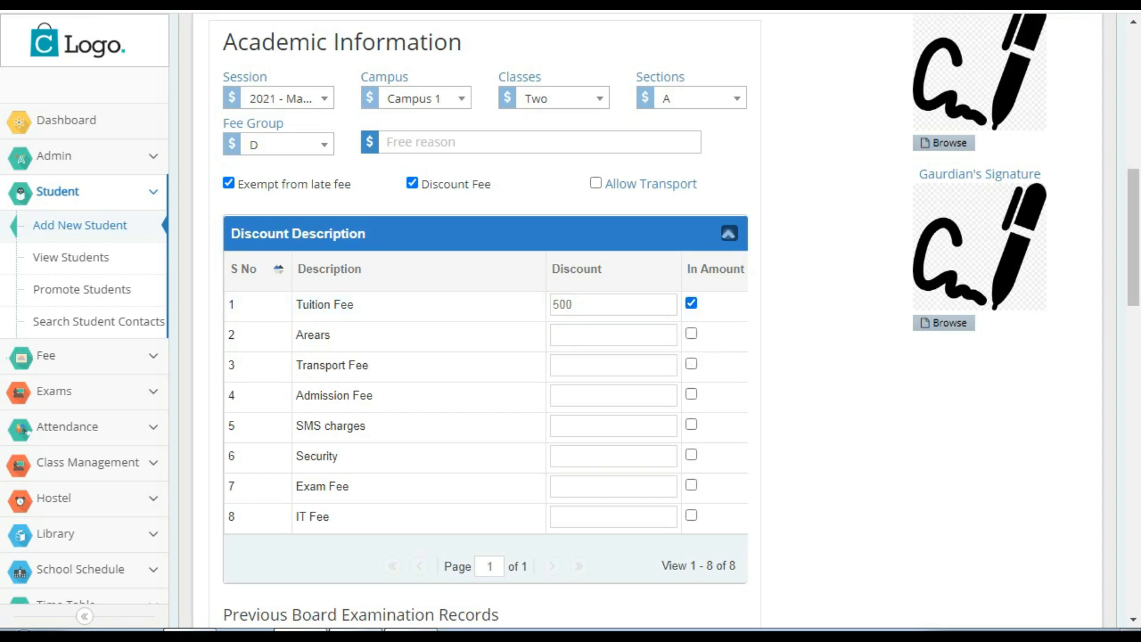
Allow transport for the student and assign the second listed driver in the transportation records
{"action": "left_click", "coordinate": [595, 183]}
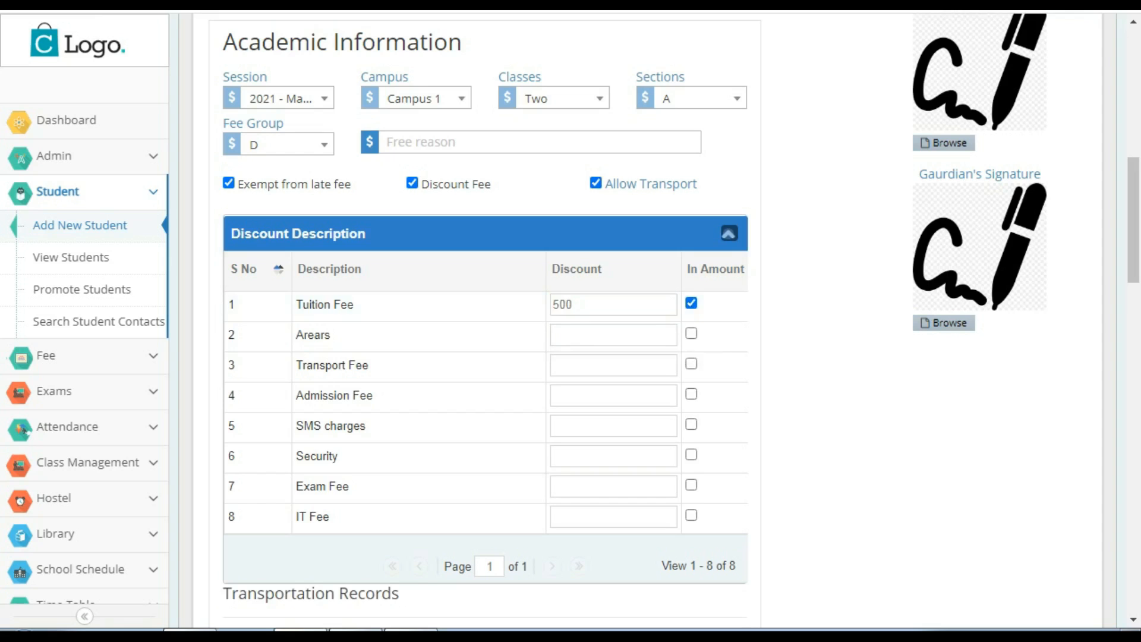
{"action": "left_click_drag", "start_coordinate": [1133, 221], "coordinate": [1133, 297]}
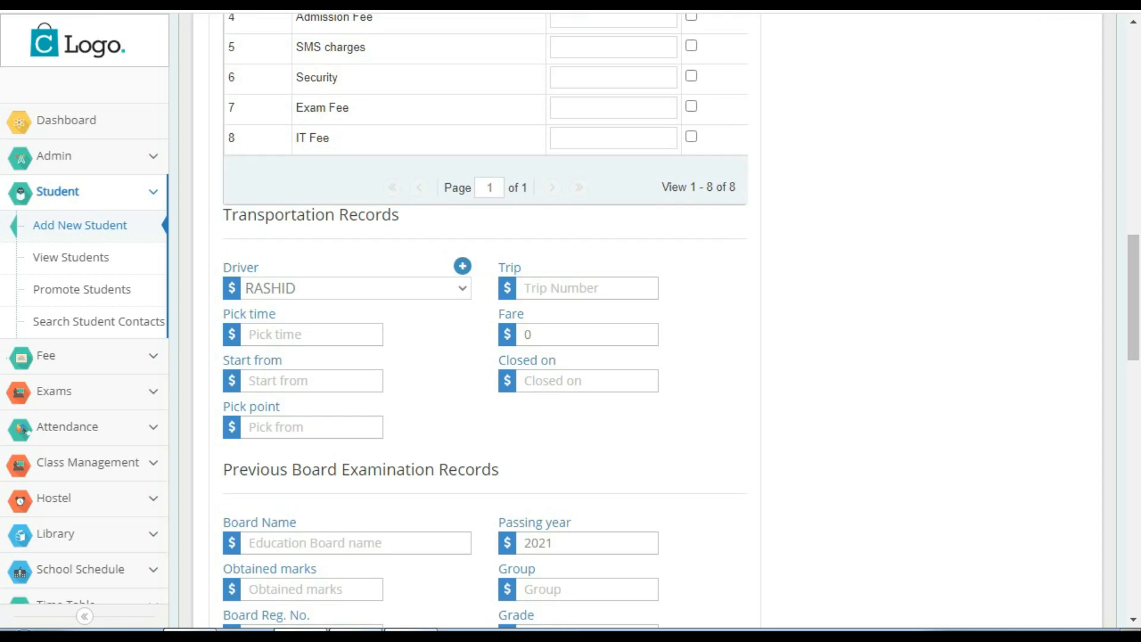
{"action": "left_click", "coordinate": [356, 288]}
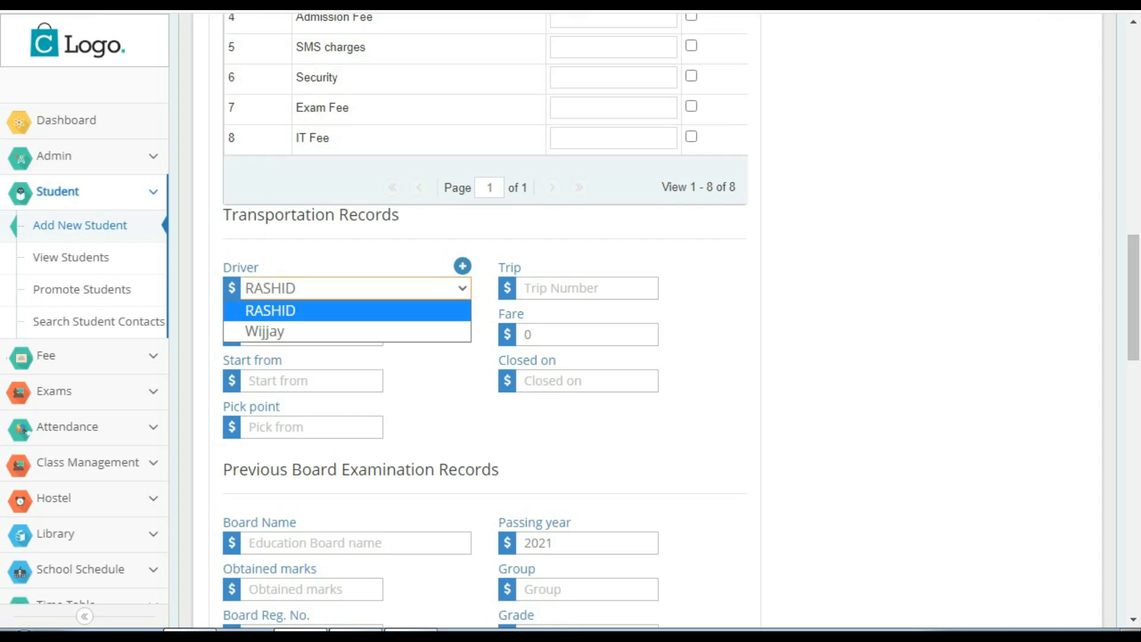
{"action": "key", "text": "Escape"}
{"action": "left_click", "coordinate": [355, 289]}
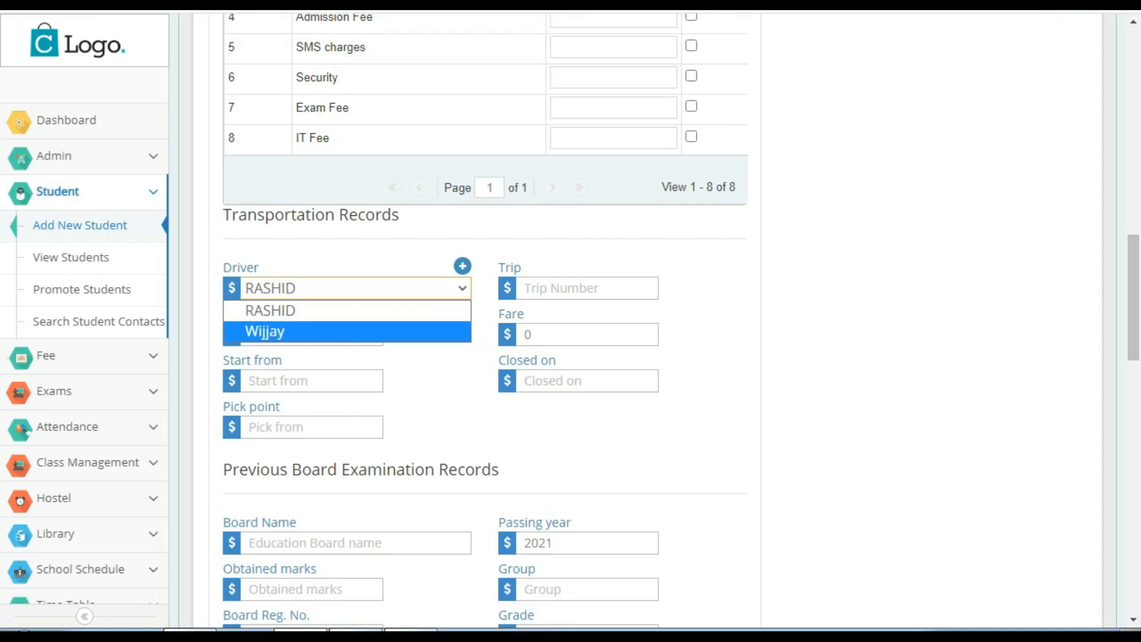
{"action": "key", "text": "Return"}
Set the trip number in the transportation records to 3
{"action": "key", "text": "Tab"}
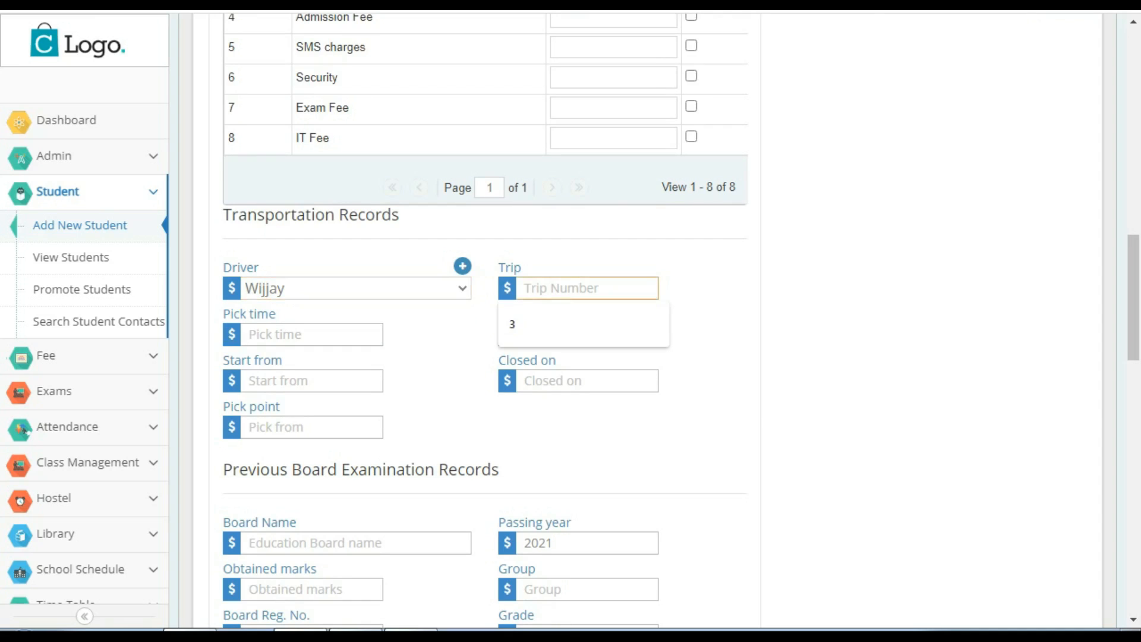
{"action": "key", "text": "Down"}
{"action": "key", "text": "Return"}
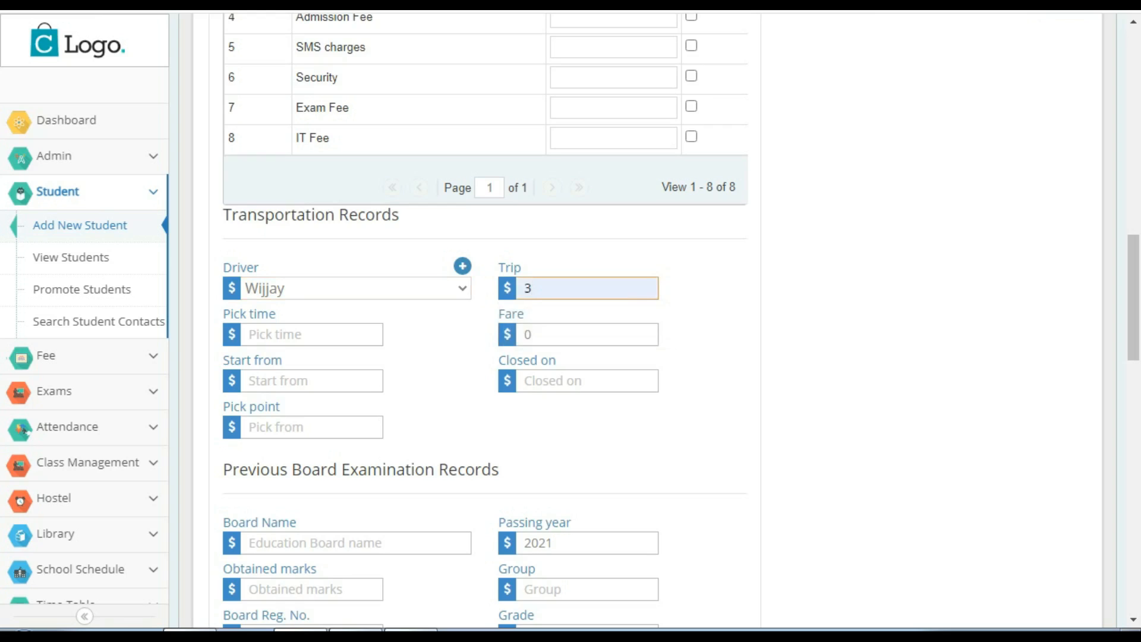
Set the pick time in the transportation records to 07:00 AM
{"action": "key", "text": "Tab"}
{"action": "key", "text": "Down"}
{"action": "key", "text": "Down"}
{"action": "key", "text": "Down"}
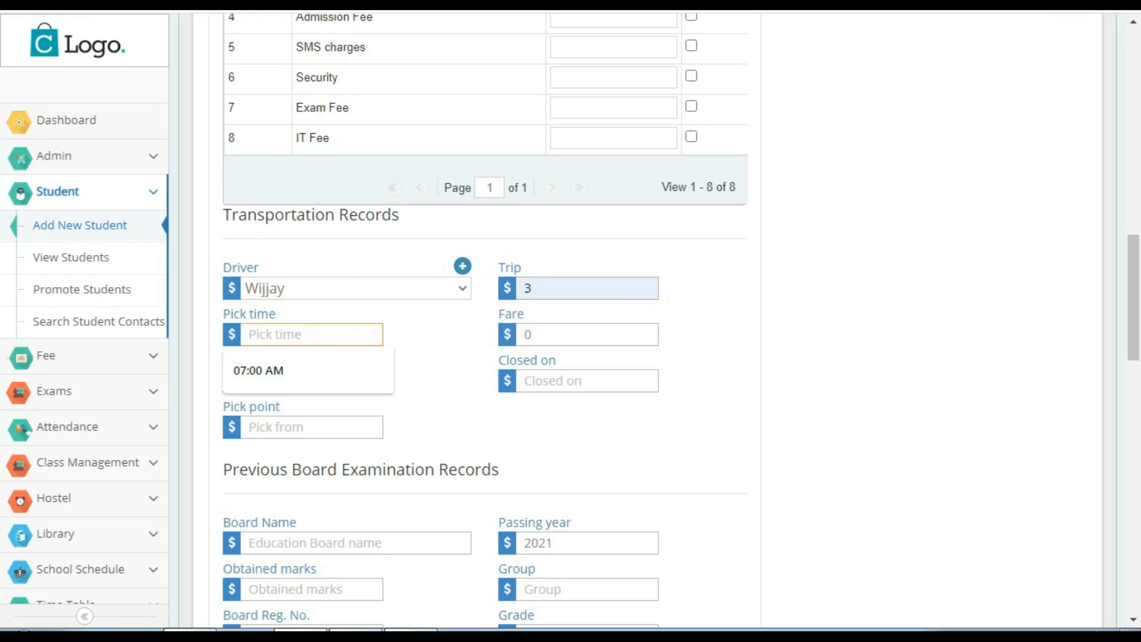
{"action": "key", "text": "Return"}
{"action": "key", "text": "Tab"}
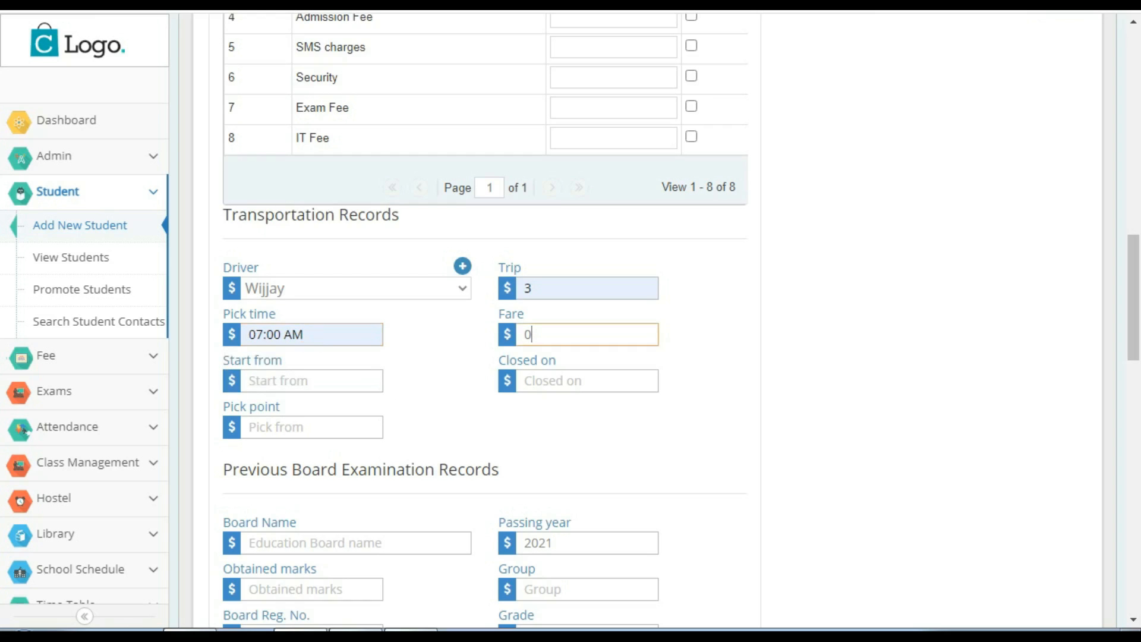
Set the transport start date to 1/1/2021 and the closing date to 1/12/2021, keeping the default fare
{"action": "key", "text": "Tab"}
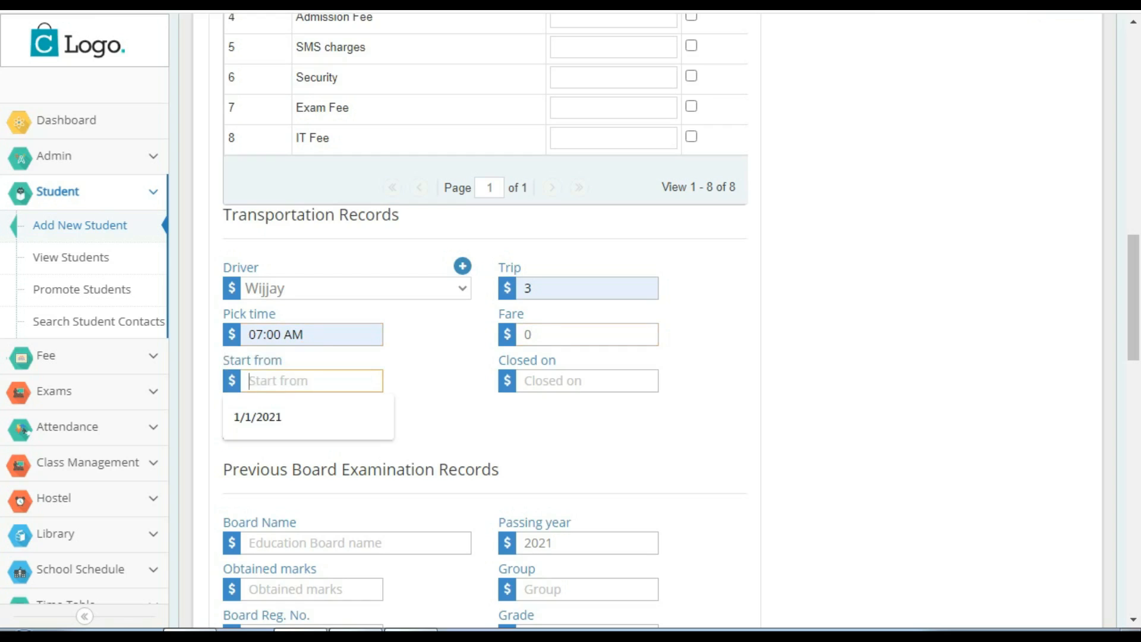
{"action": "key", "text": "Down"}
{"action": "key", "text": "Return"}
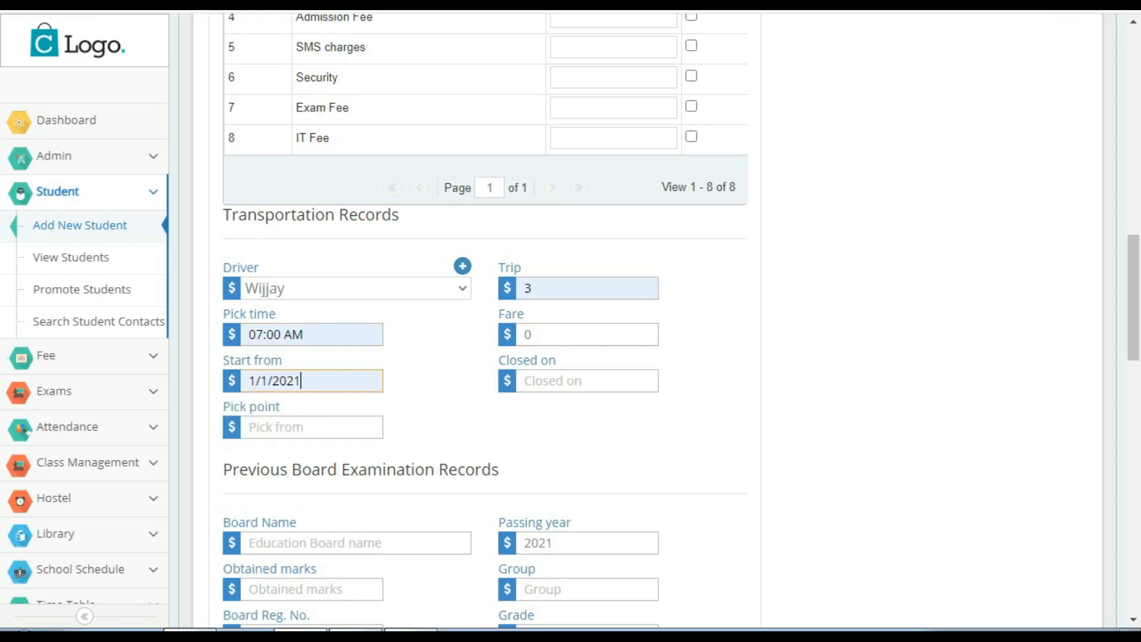
{"action": "key", "text": "Tab"}
{"action": "key", "text": "Down"}
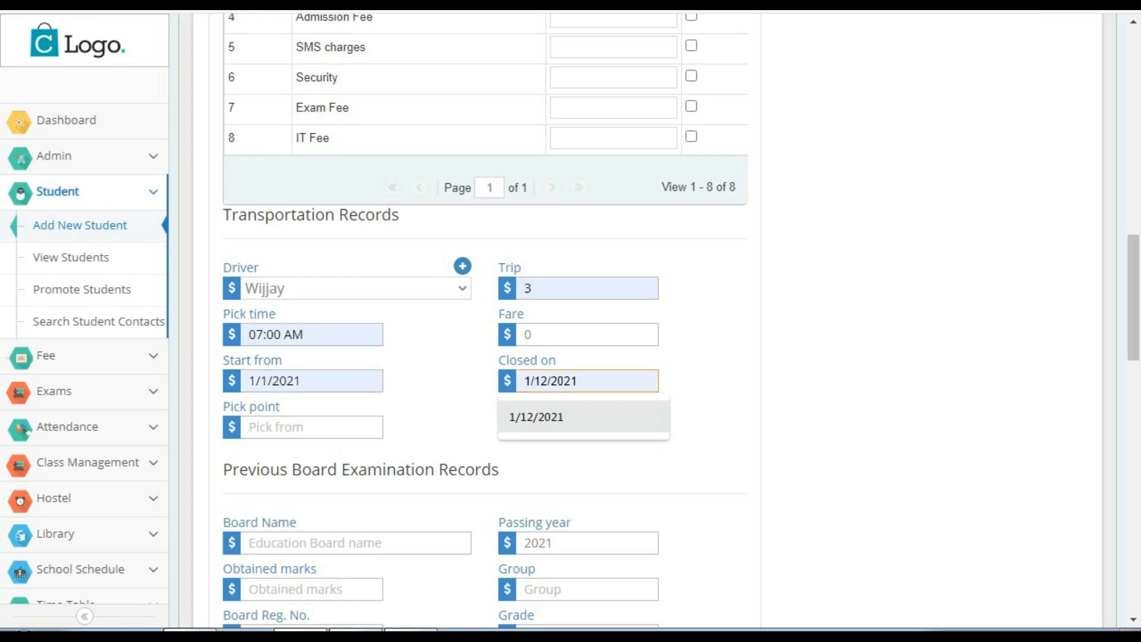
{"action": "key", "text": "Return"}
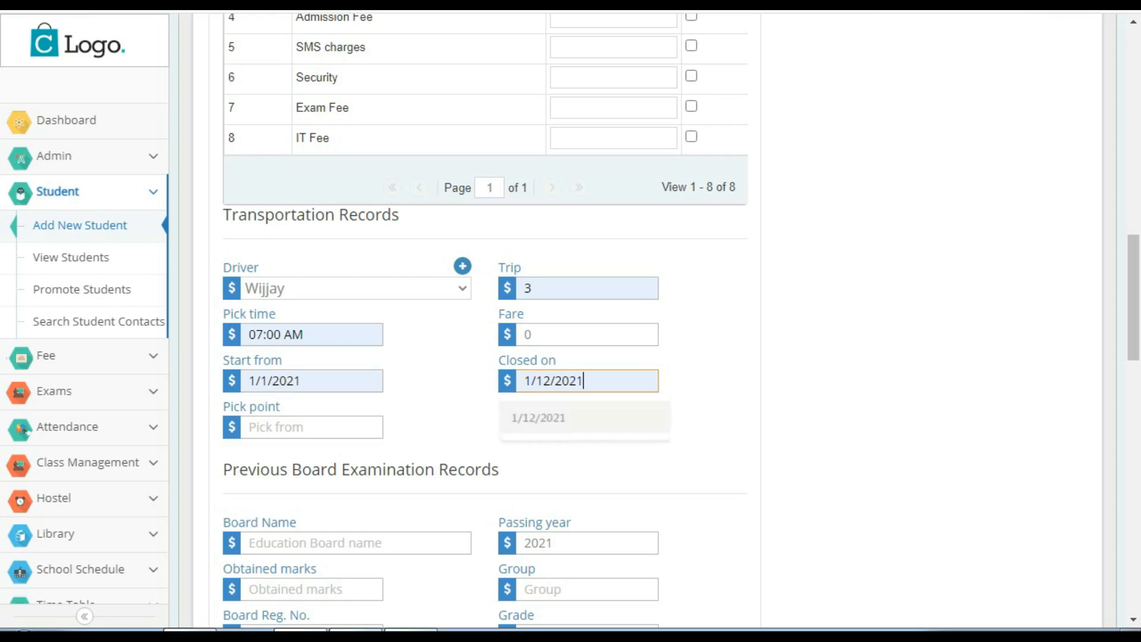
Set the pick point in the transportation records to Chandni chowk
{"action": "key", "text": "Tab"}
{"action": "key", "text": "Down"}
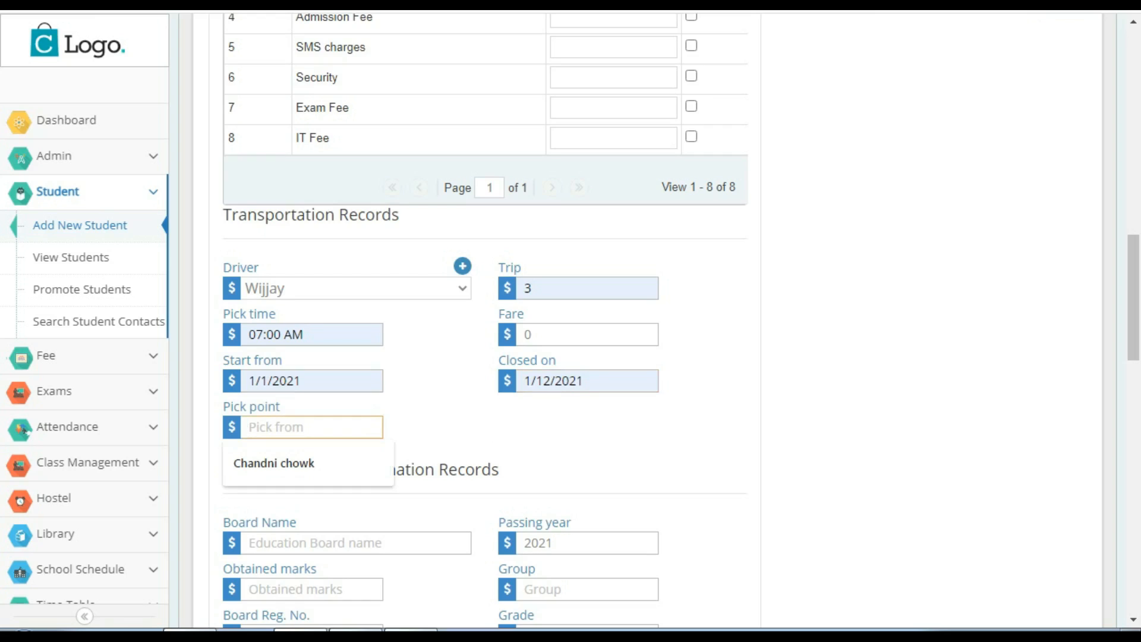
{"action": "key", "text": "Down"}
{"action": "key", "text": "Return"}
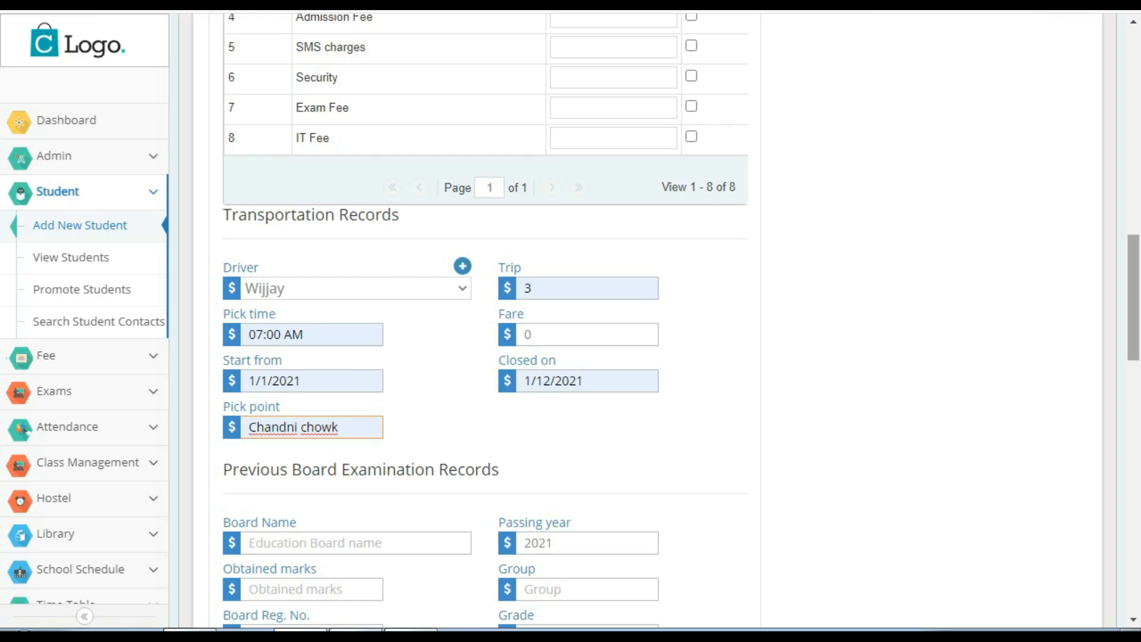
Examine the previous board examination, parent information and contact information sections of the student form
{"action": "scroll", "coordinate": [485, 321], "scroll_direction": "down", "scroll_amount": 2}
{"action": "scroll", "coordinate": [485, 320], "scroll_direction": "down", "scroll_amount": 2}
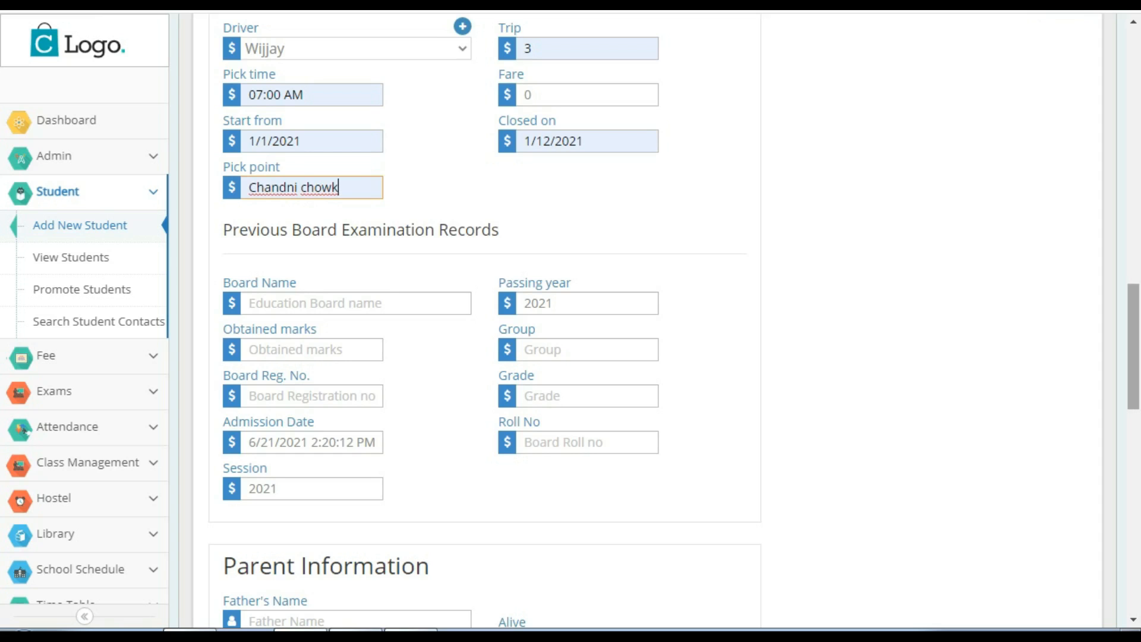
{"action": "left_click_drag", "start_coordinate": [1133, 347], "coordinate": [1133, 427]}
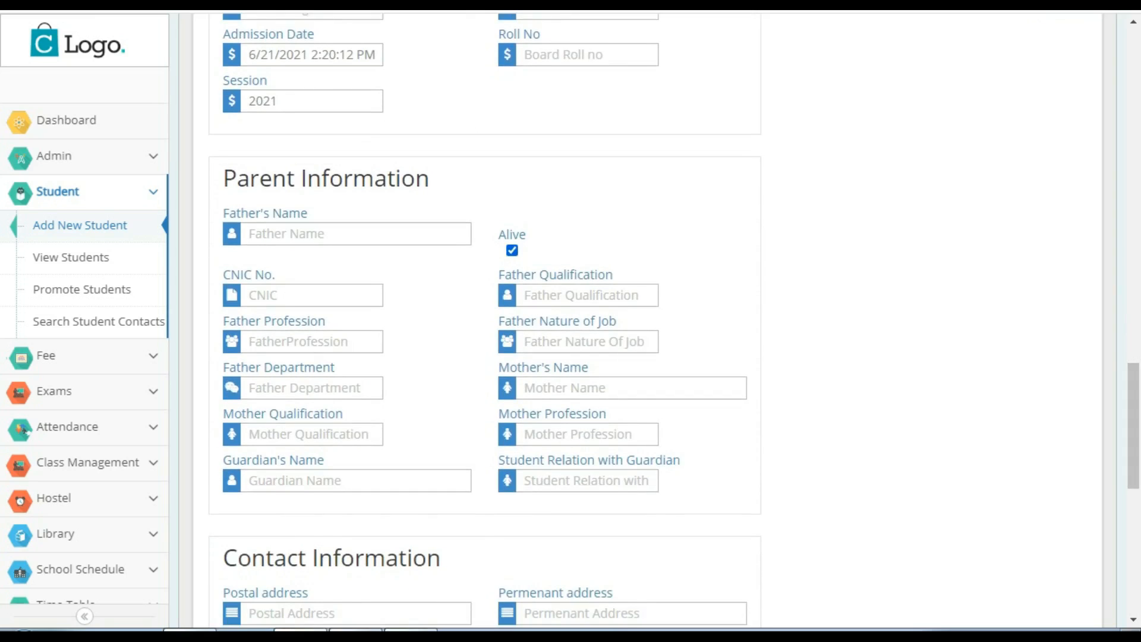
{"action": "left_click", "coordinate": [512, 250]}
{"action": "scroll", "coordinate": [484, 321], "scroll_direction": "down", "scroll_amount": 5}
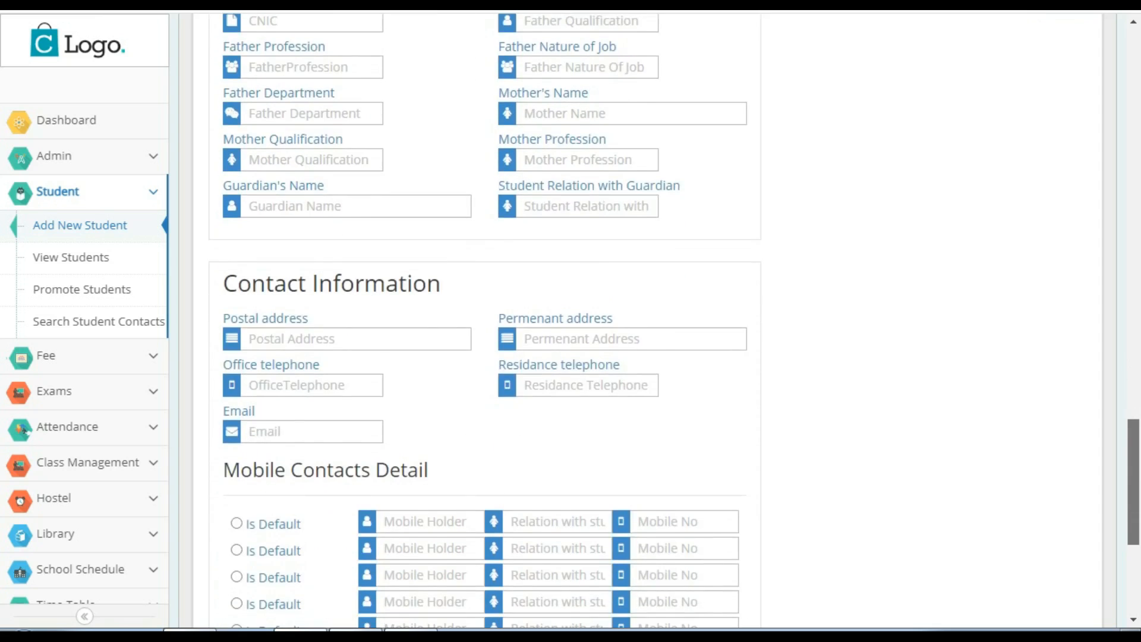
{"action": "scroll", "coordinate": [485, 321], "scroll_direction": "down", "scroll_amount": 2}
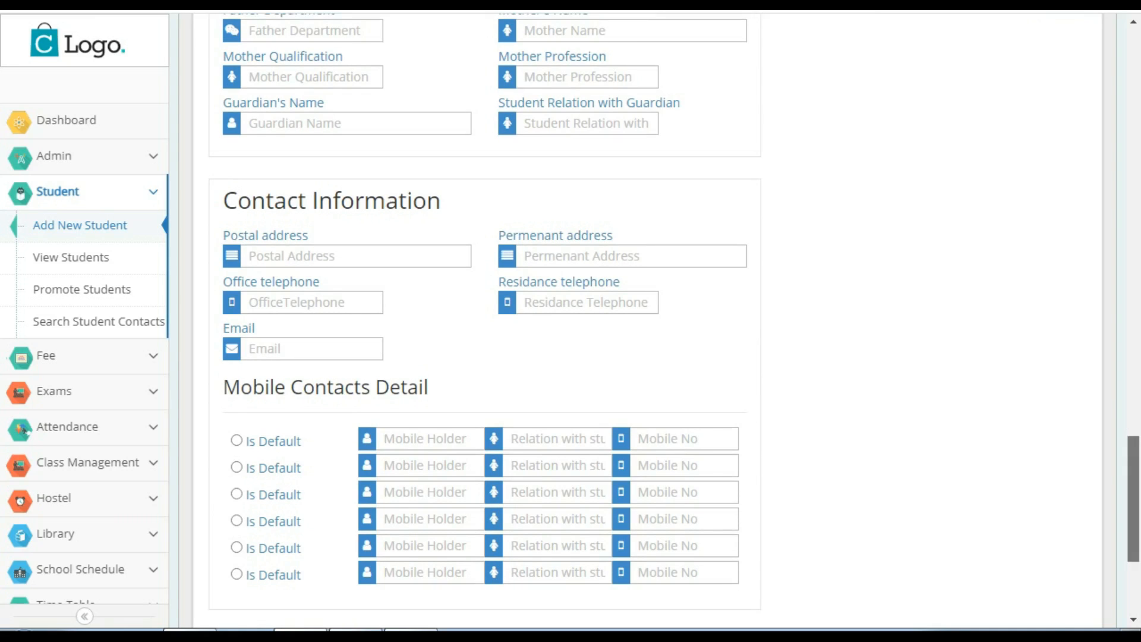
{"action": "scroll", "coordinate": [485, 321], "scroll_direction": "down", "scroll_amount": 2}
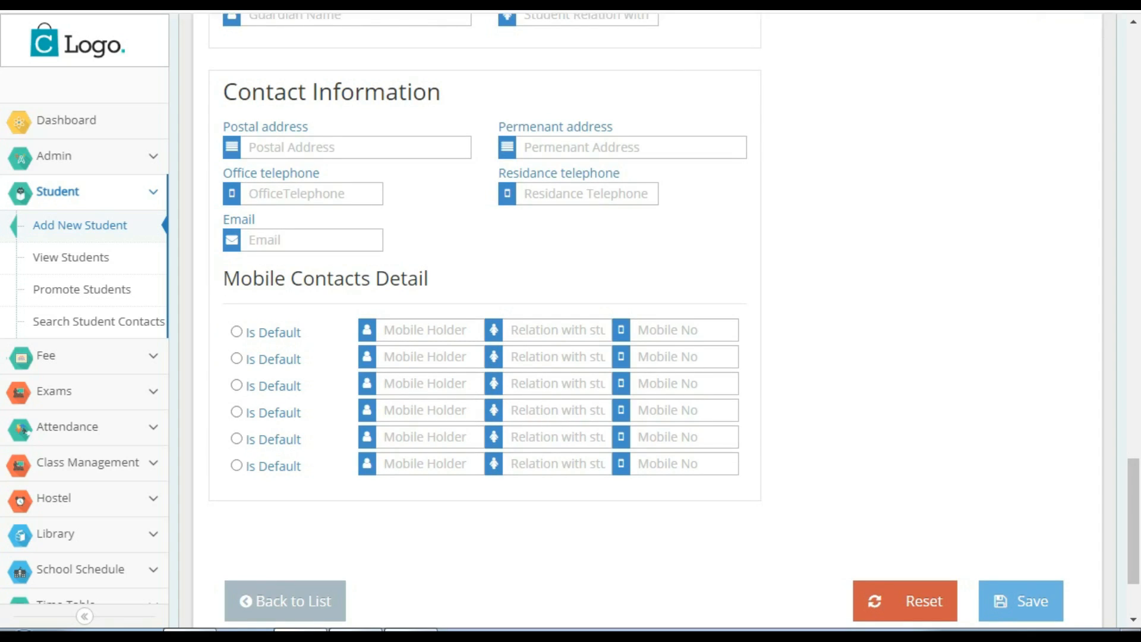
{"action": "left_click", "coordinate": [429, 330]}
{"action": "left_click", "coordinate": [556, 330]}
{"action": "type", "text": "far"}
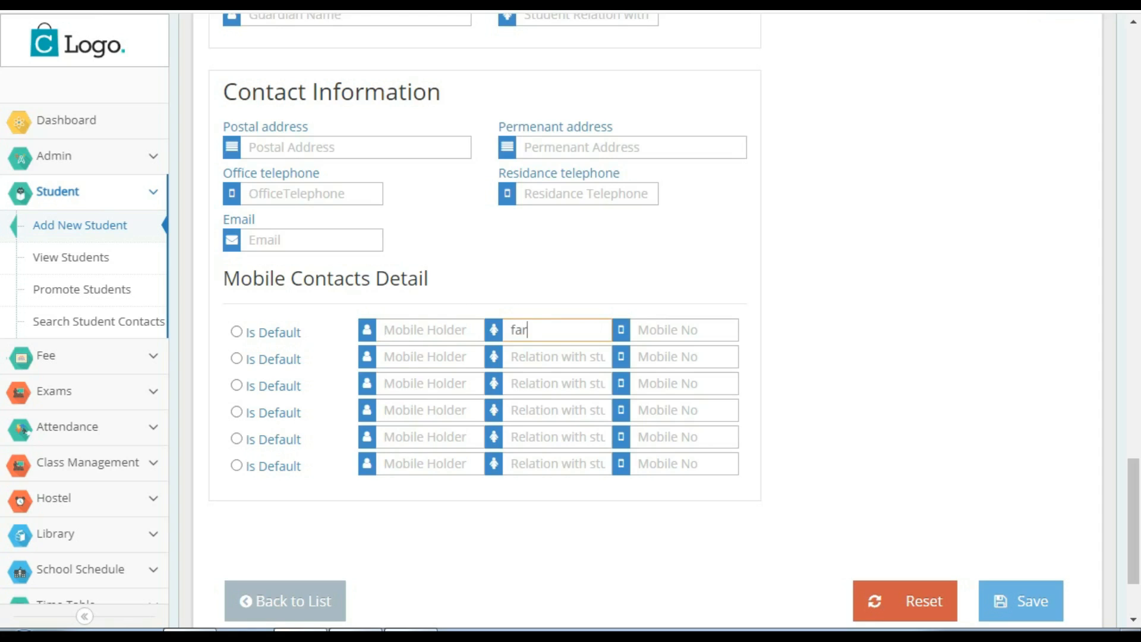
{"action": "key", "text": "BackSpace"}
{"action": "key", "text": "BackSpace"}
{"action": "key", "text": "BackSpace"}
{"action": "key", "text": "Tab"}
{"action": "type", "text": "343"}
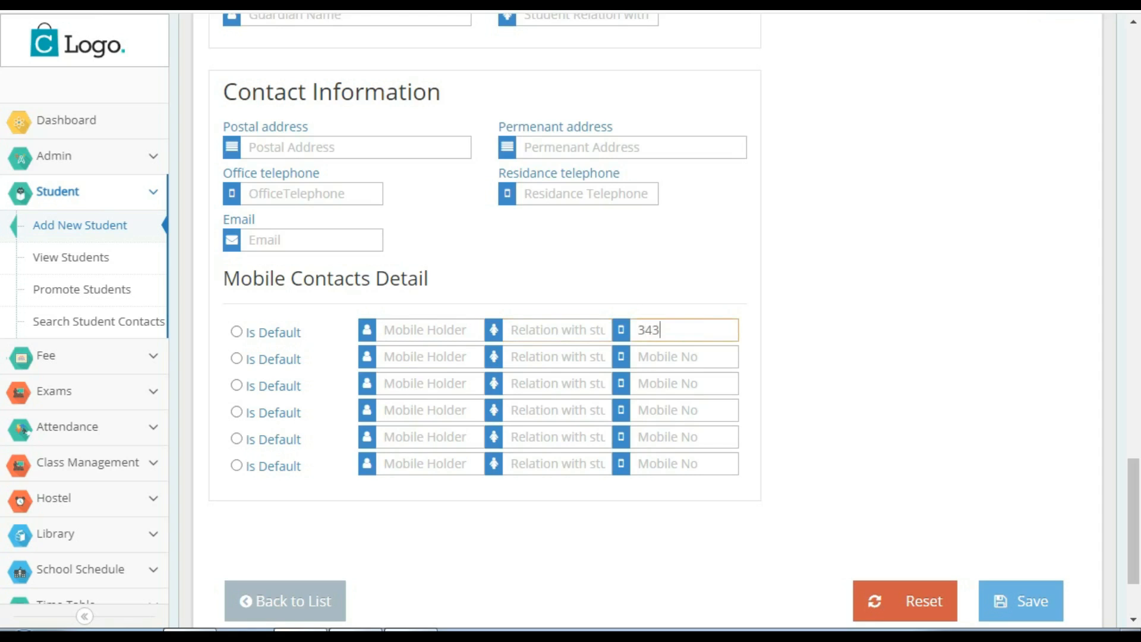
{"action": "key", "text": "BackSpace"}
{"action": "key", "text": "BackSpace"}
{"action": "key", "text": "BackSpace"}
Mark the fourth entry in the mobile contacts detail as the default contact
{"action": "left_click", "coordinate": [237, 331]}
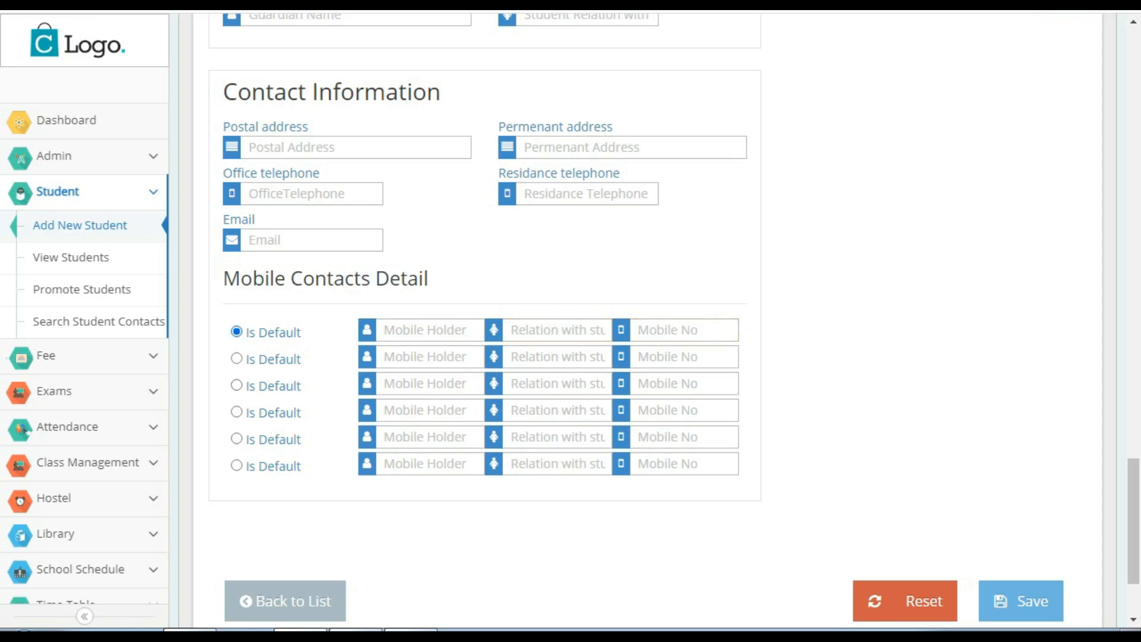
{"action": "left_click", "coordinate": [236, 358]}
{"action": "left_click", "coordinate": [237, 385]}
{"action": "left_click", "coordinate": [236, 412]}
{"action": "left_click", "coordinate": [237, 439]}
{"action": "left_click", "coordinate": [236, 412]}
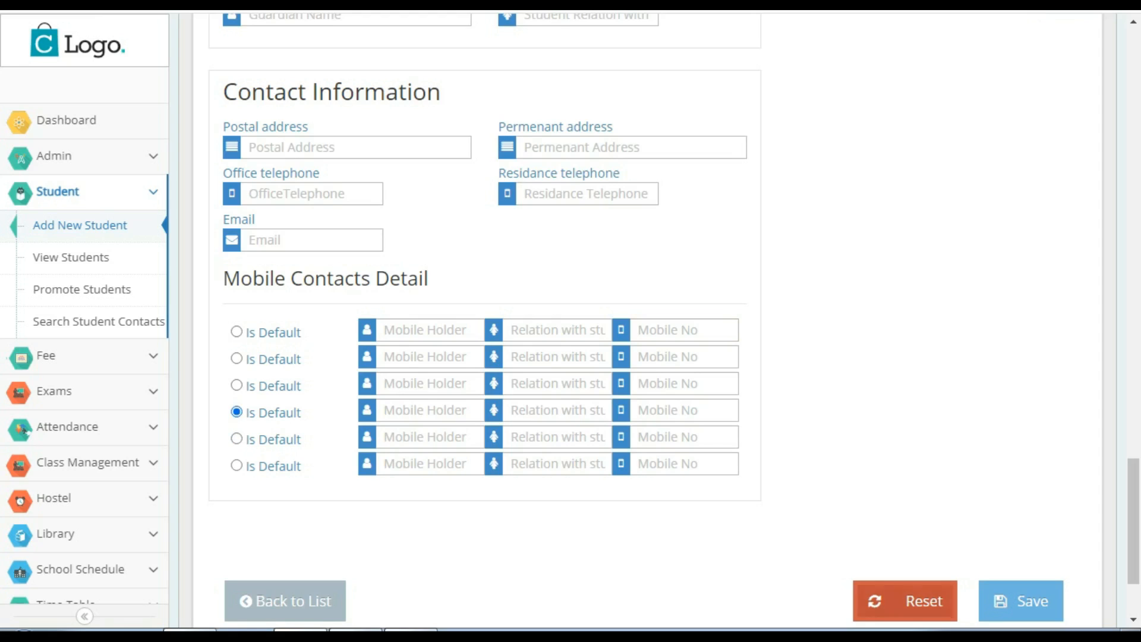
Try to save the new student record and look over the form's student, academic and transportation sections
{"action": "left_click_drag", "start_coordinate": [1134, 529], "coordinate": [1133, 557]}
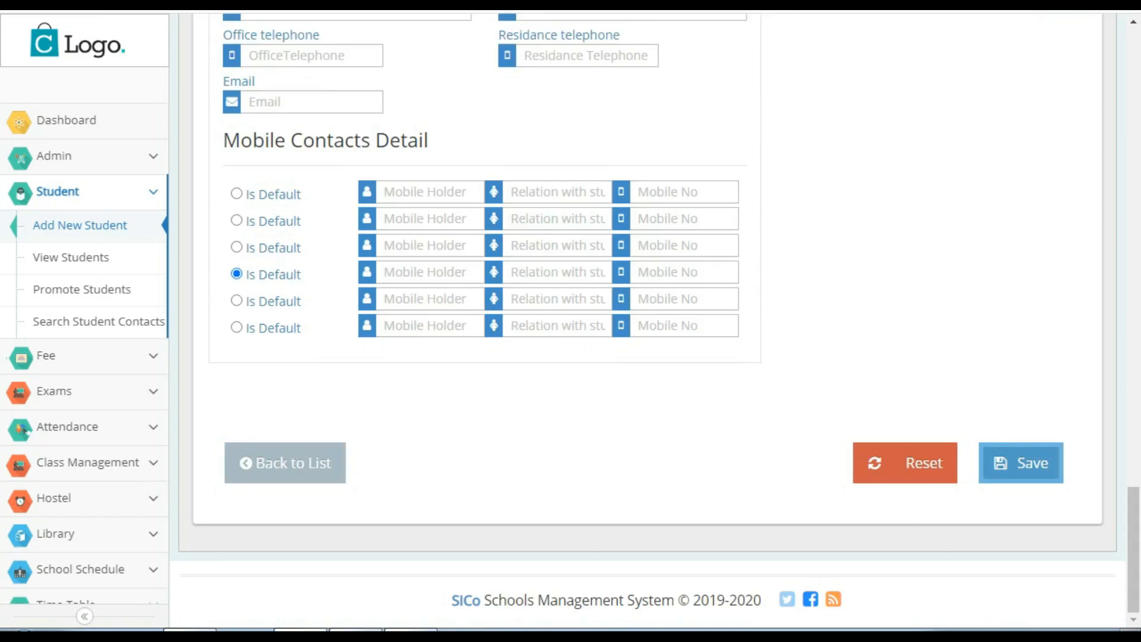
{"action": "left_click", "coordinate": [1021, 463]}
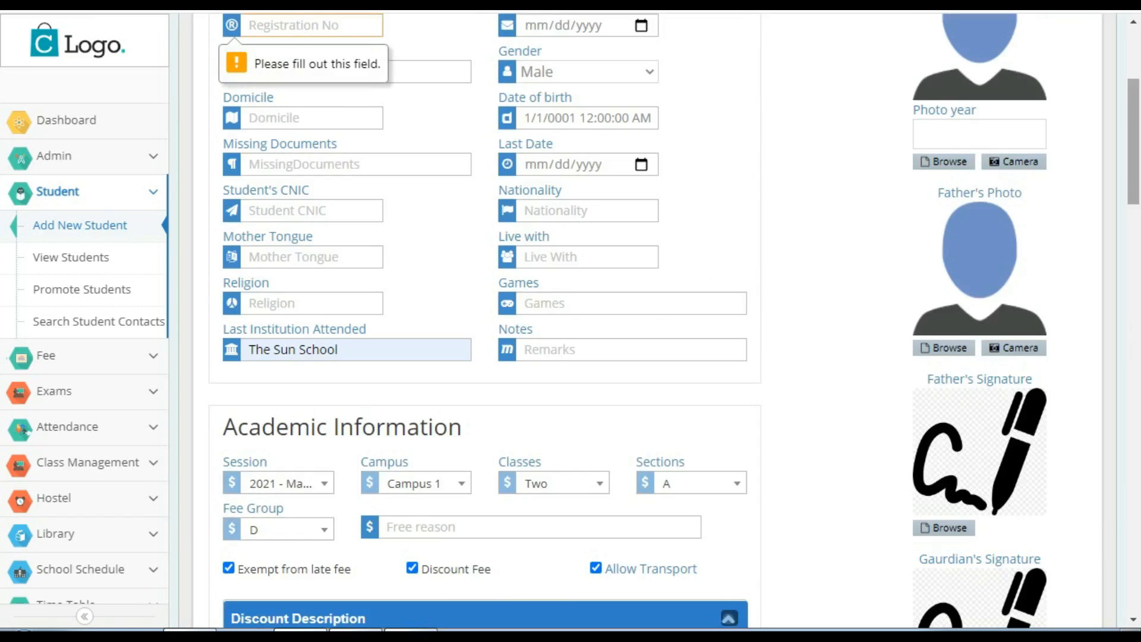
{"action": "left_click_drag", "start_coordinate": [1133, 143], "coordinate": [1134, 112]}
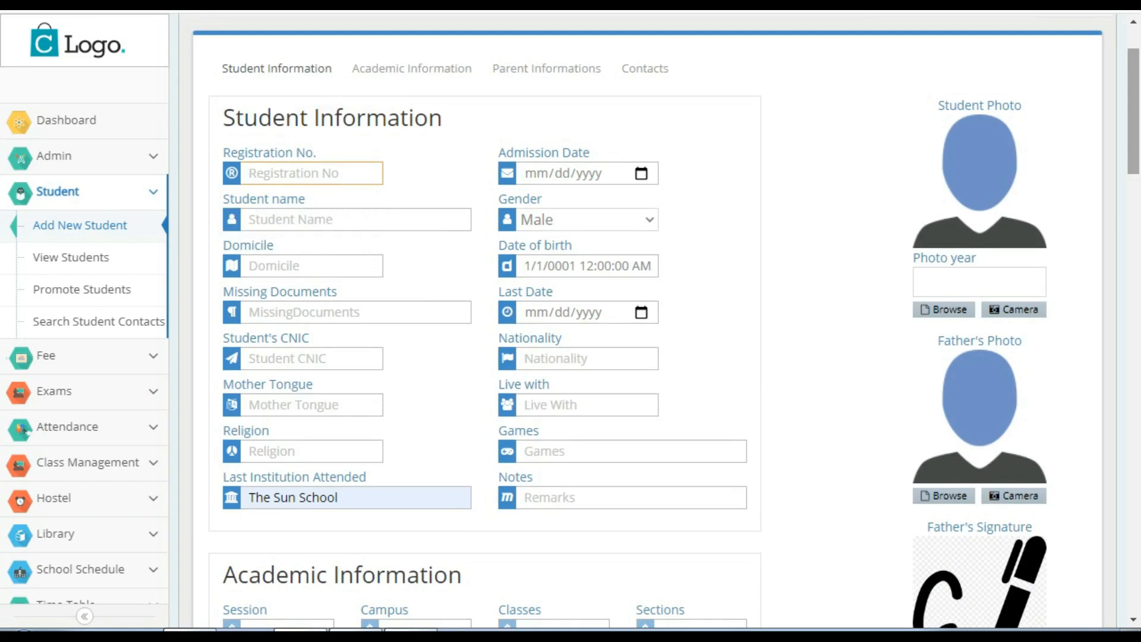
{"action": "left_click_drag", "start_coordinate": [1133, 112], "coordinate": [1134, 168]}
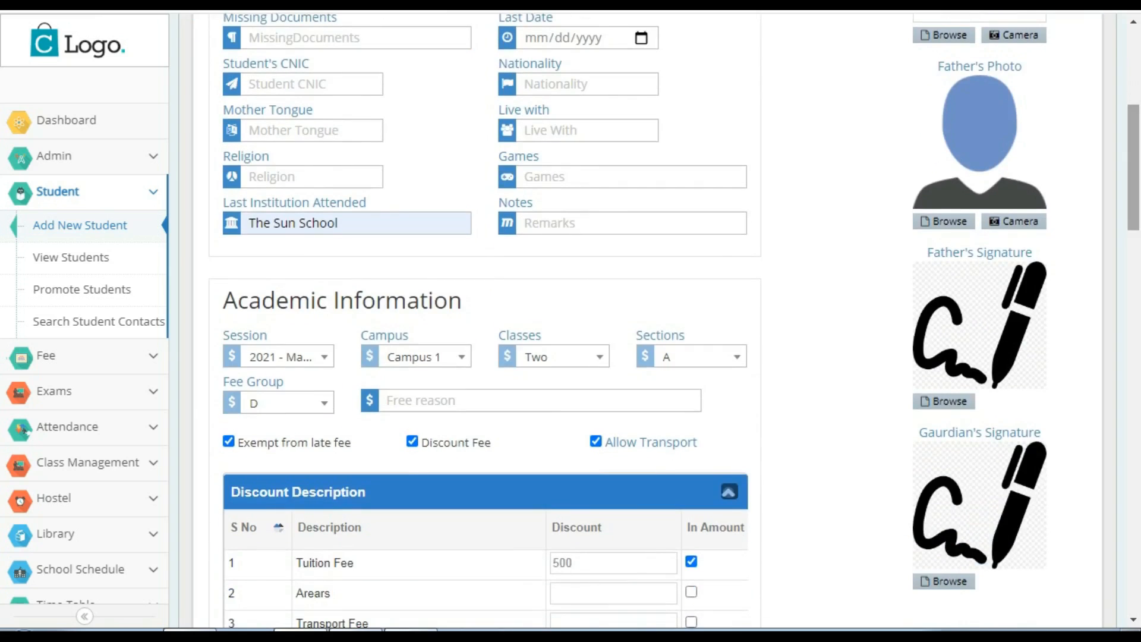
{"action": "scroll", "coordinate": [485, 321], "scroll_direction": "down", "scroll_amount": 18}
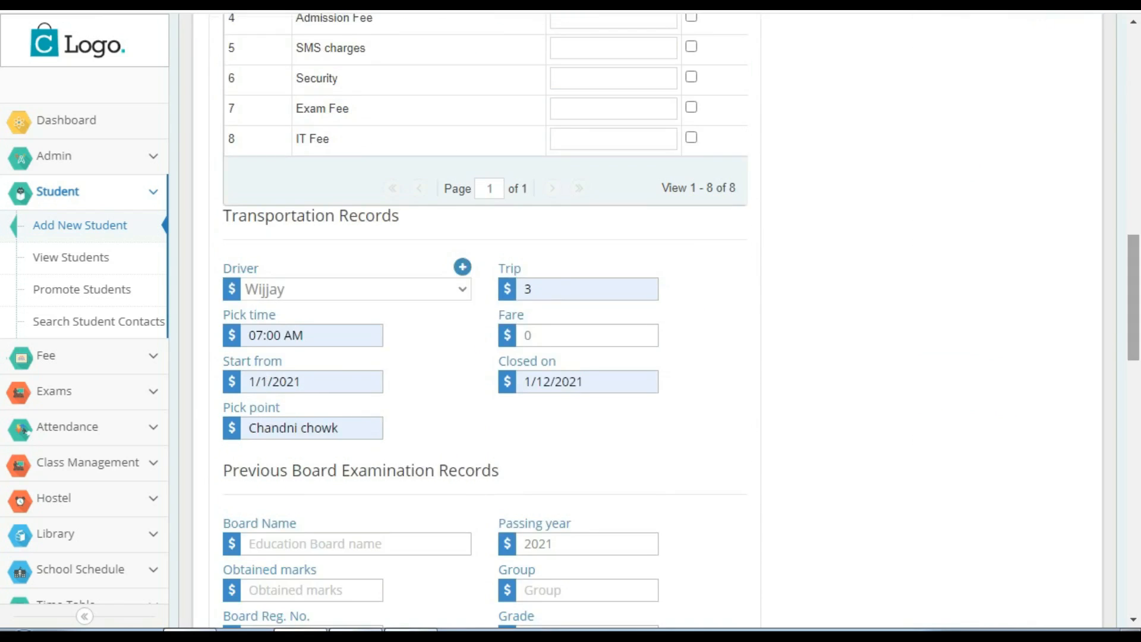
{"action": "scroll", "coordinate": [485, 321], "scroll_direction": "up", "scroll_amount": 20}
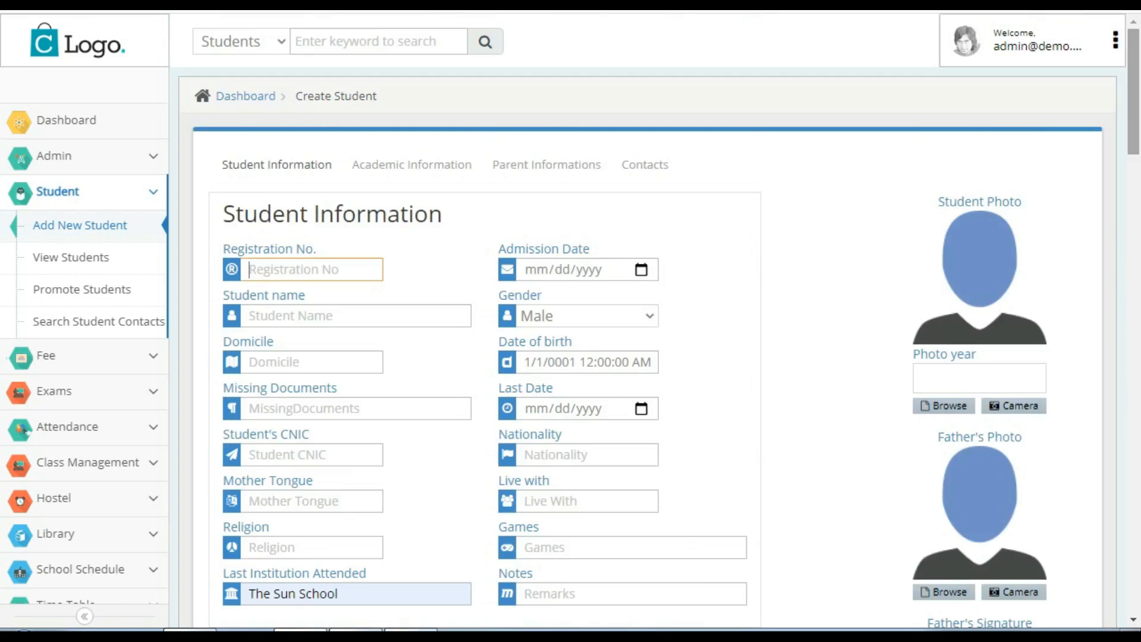